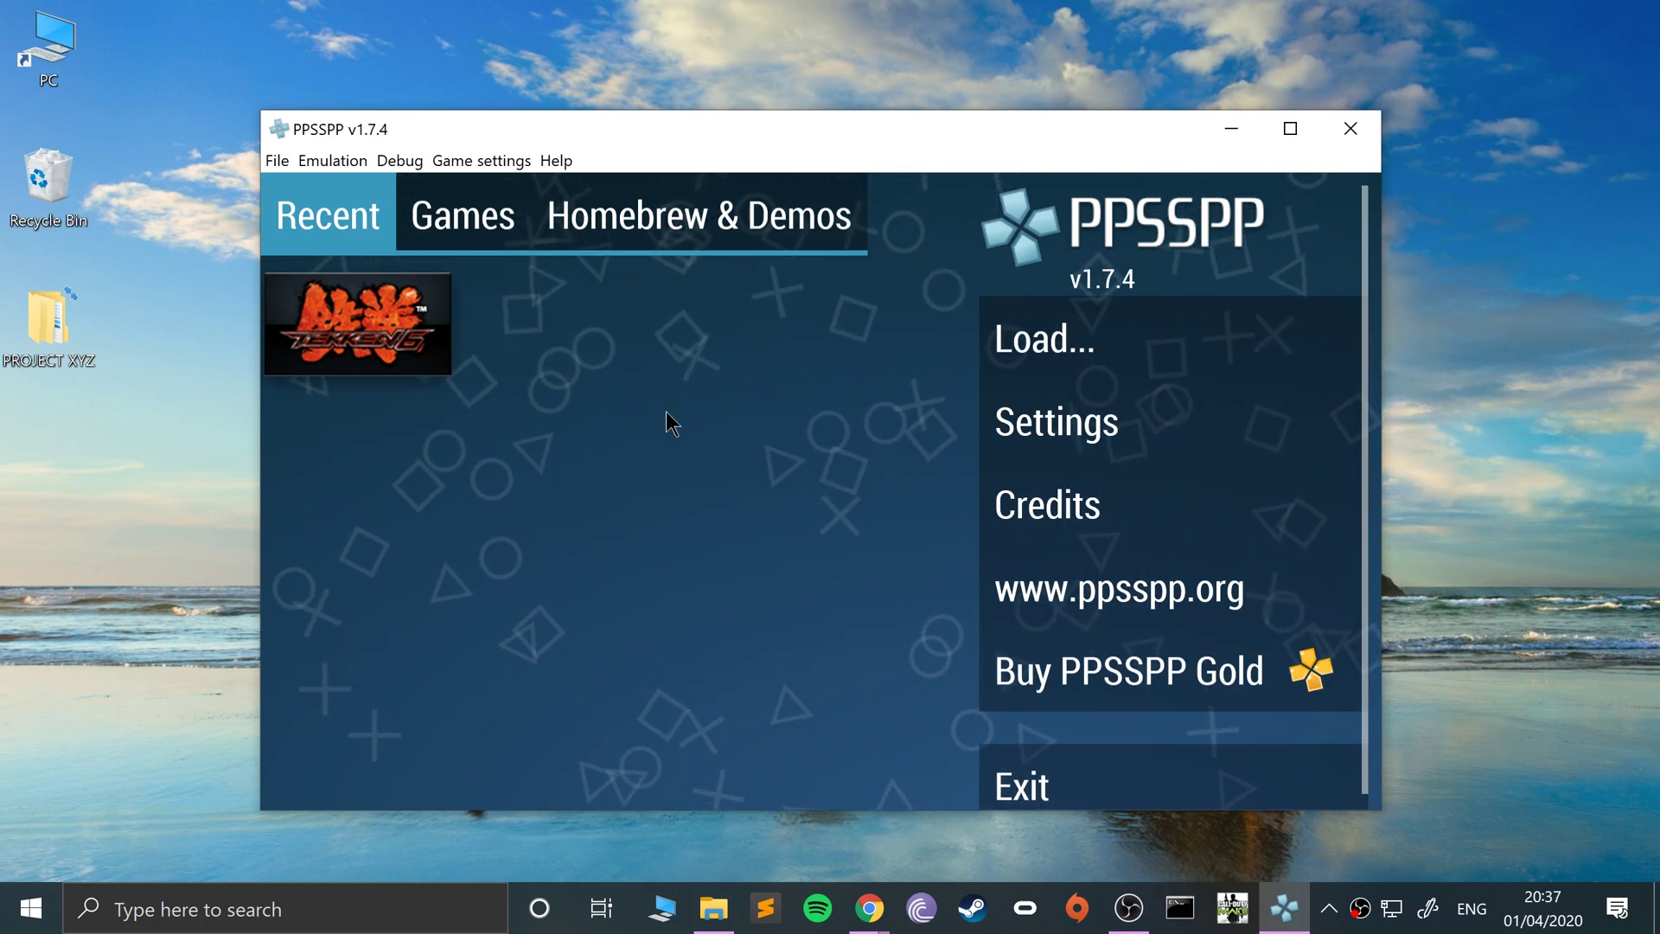
left_click(277, 162)
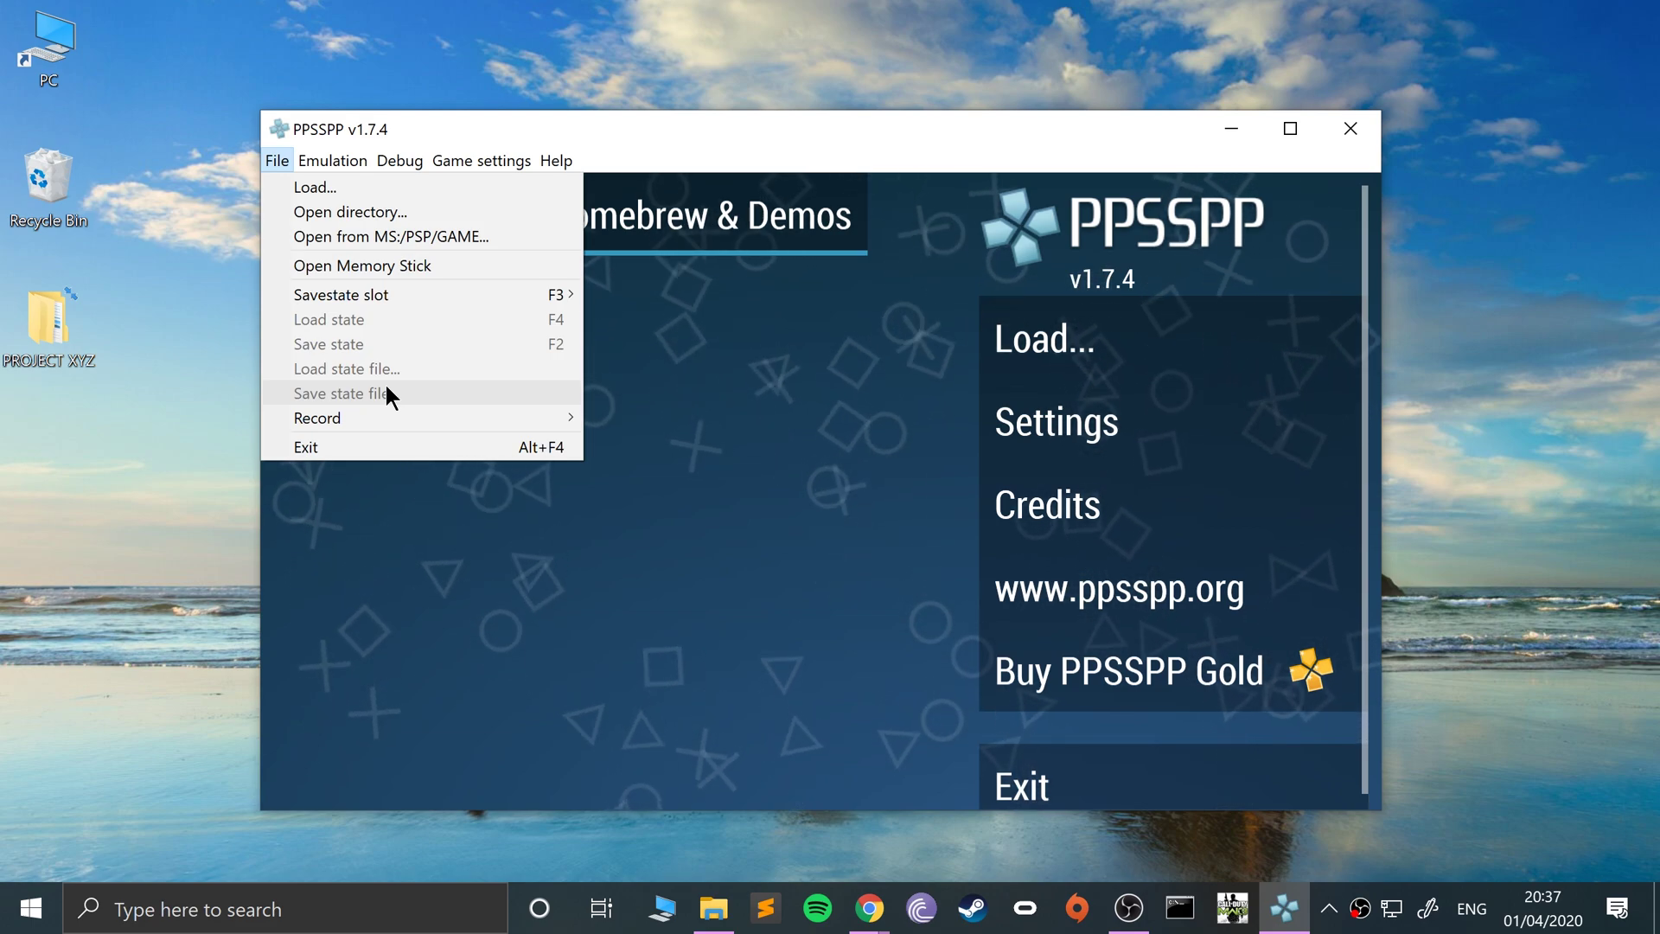
left_click(707, 426)
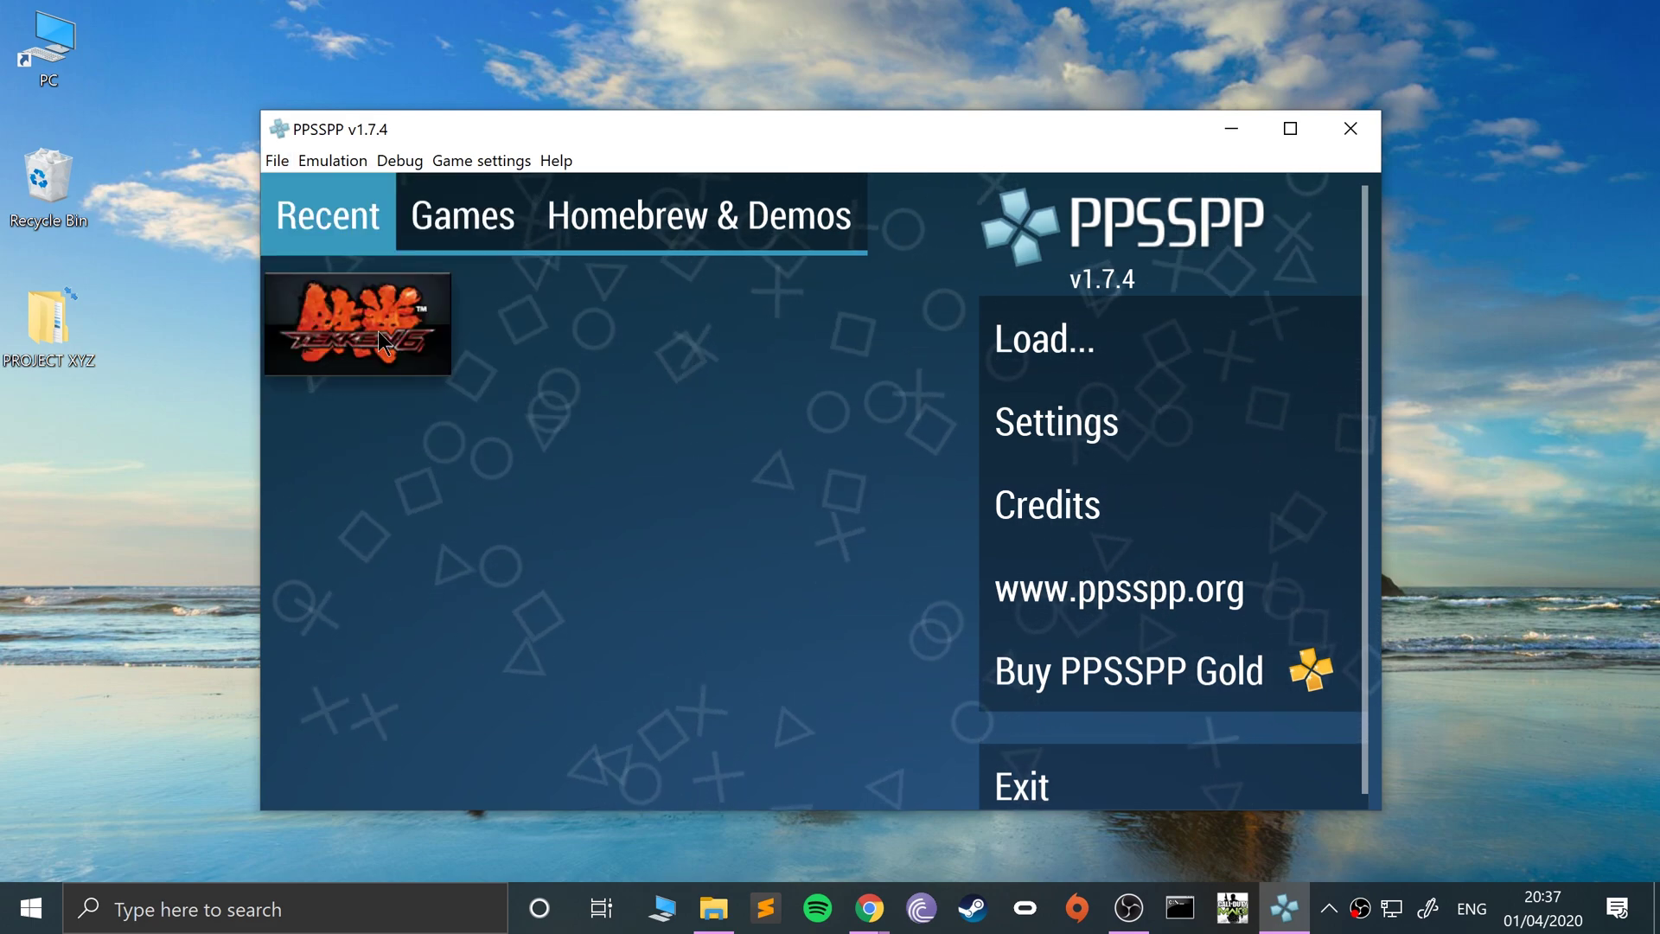
Launch TEKKEN 6 from the recent games and enter its Arcade Battle mode
left_click(379, 332)
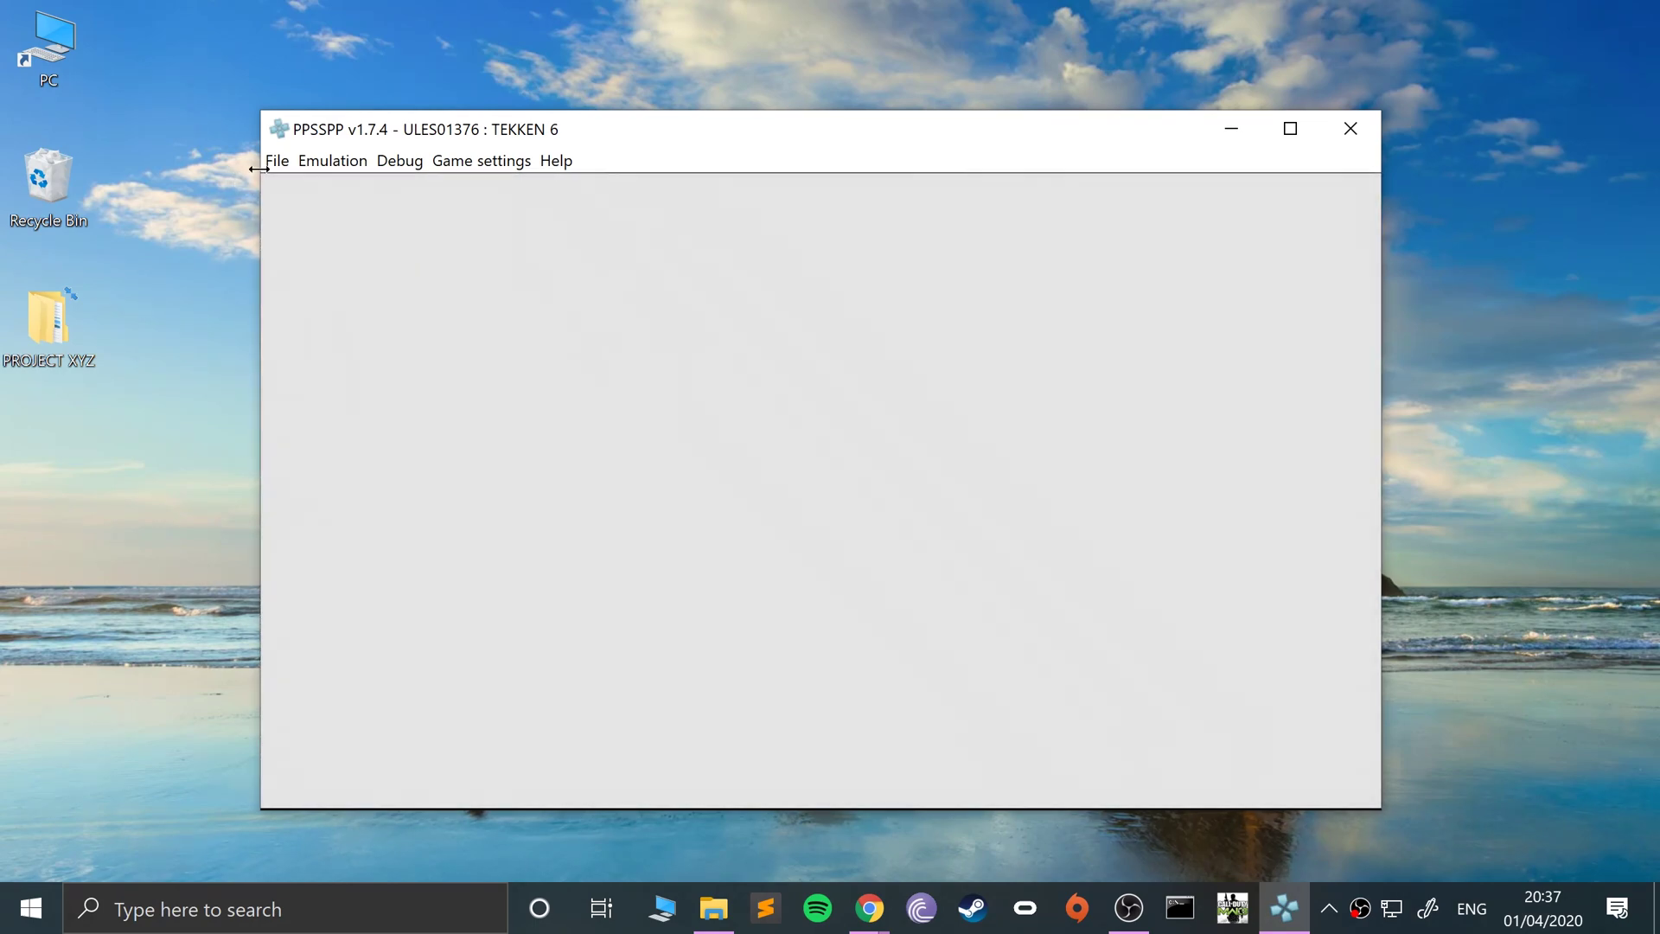
left_click(272, 161)
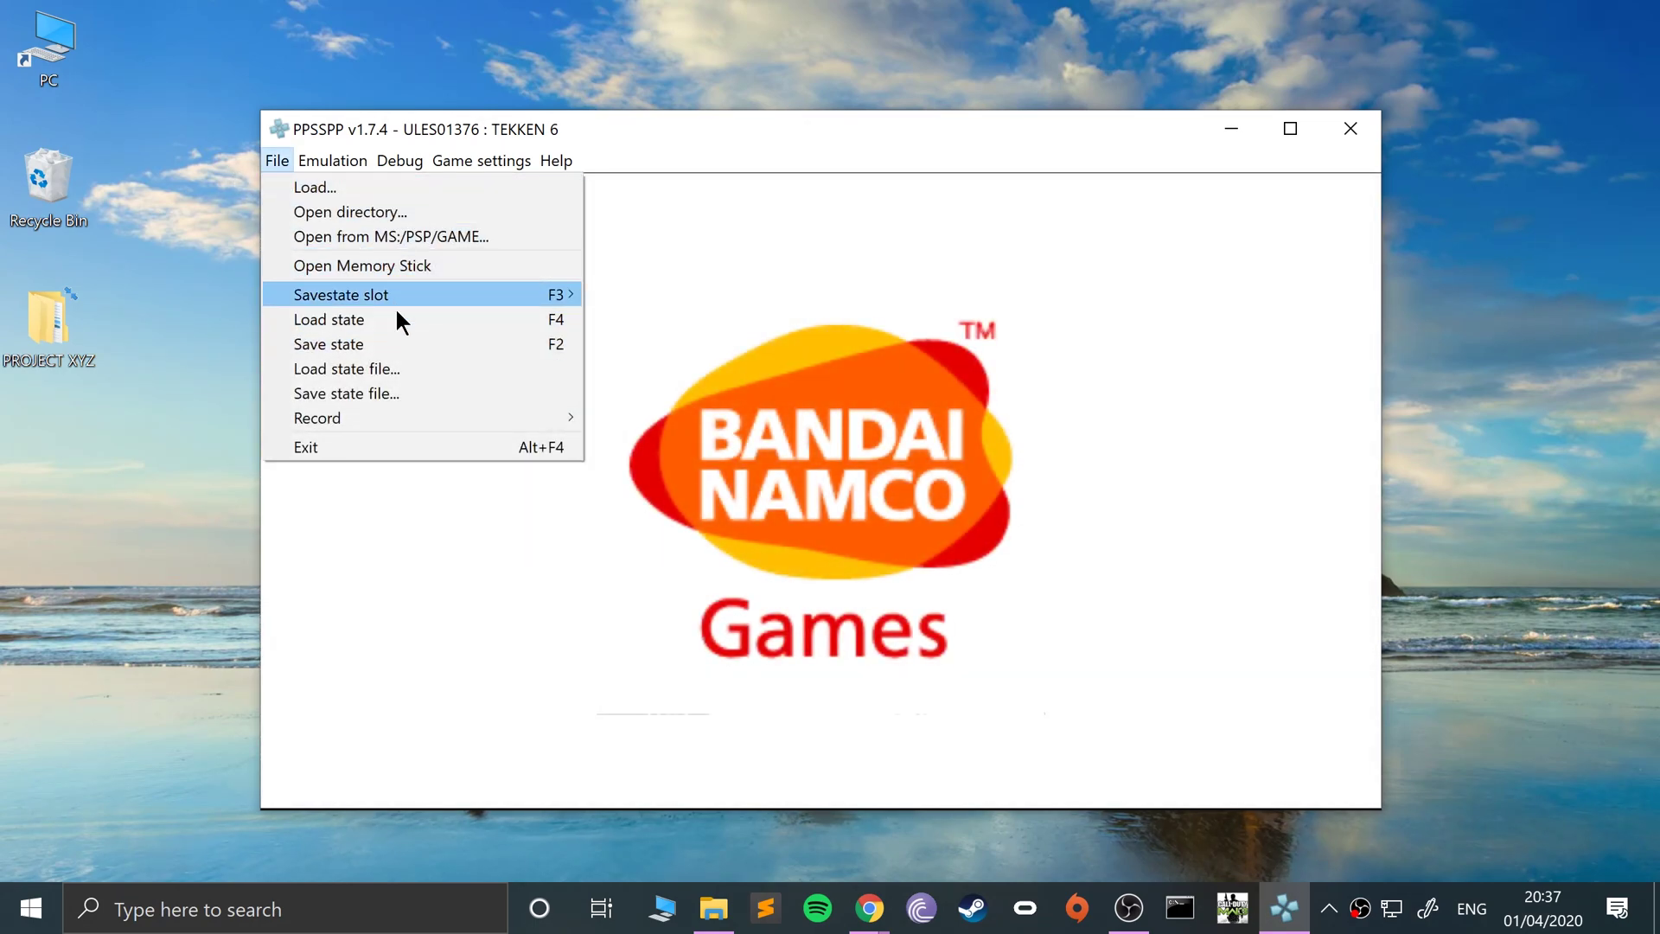
left_click(724, 429)
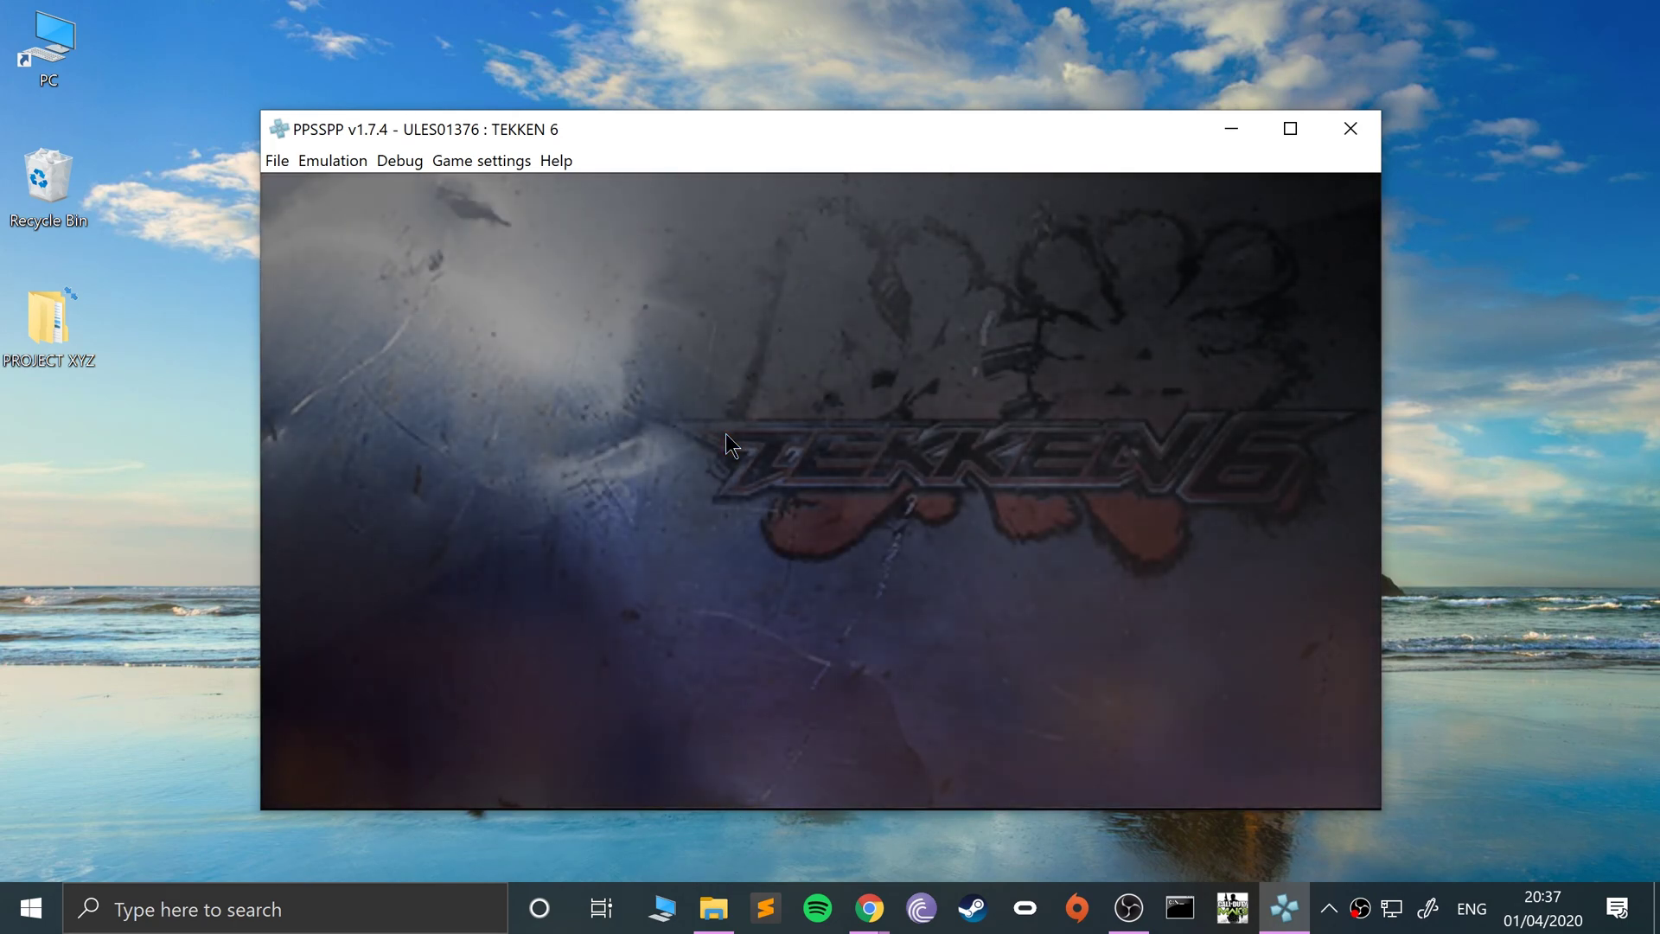
key("space")
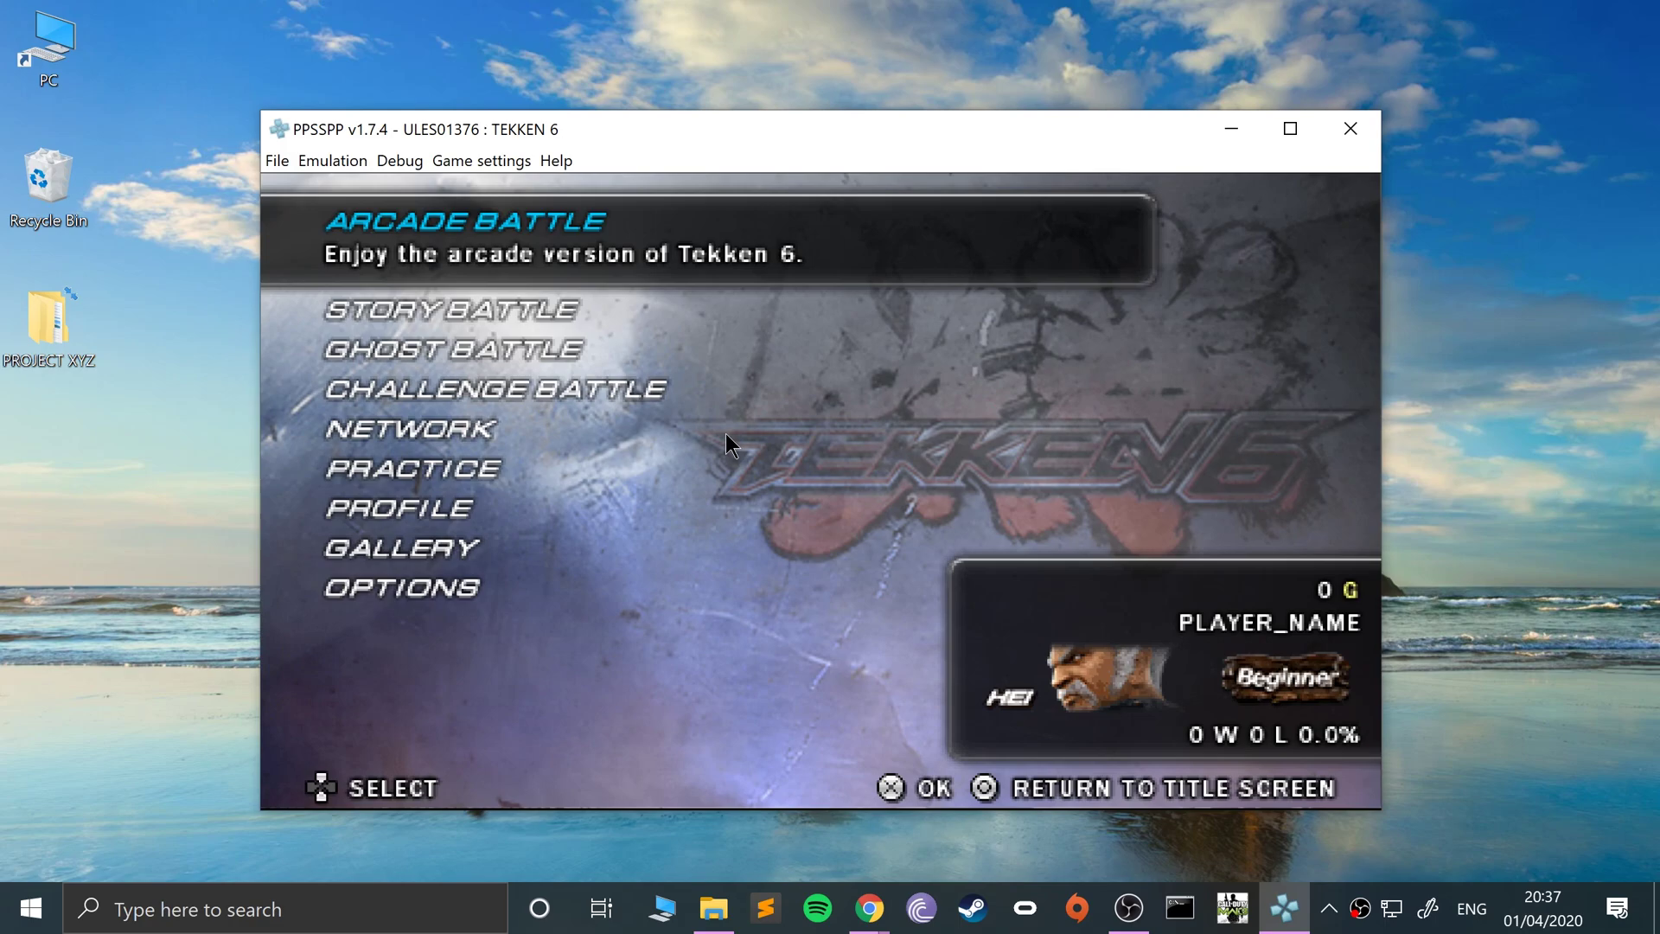
key("z")
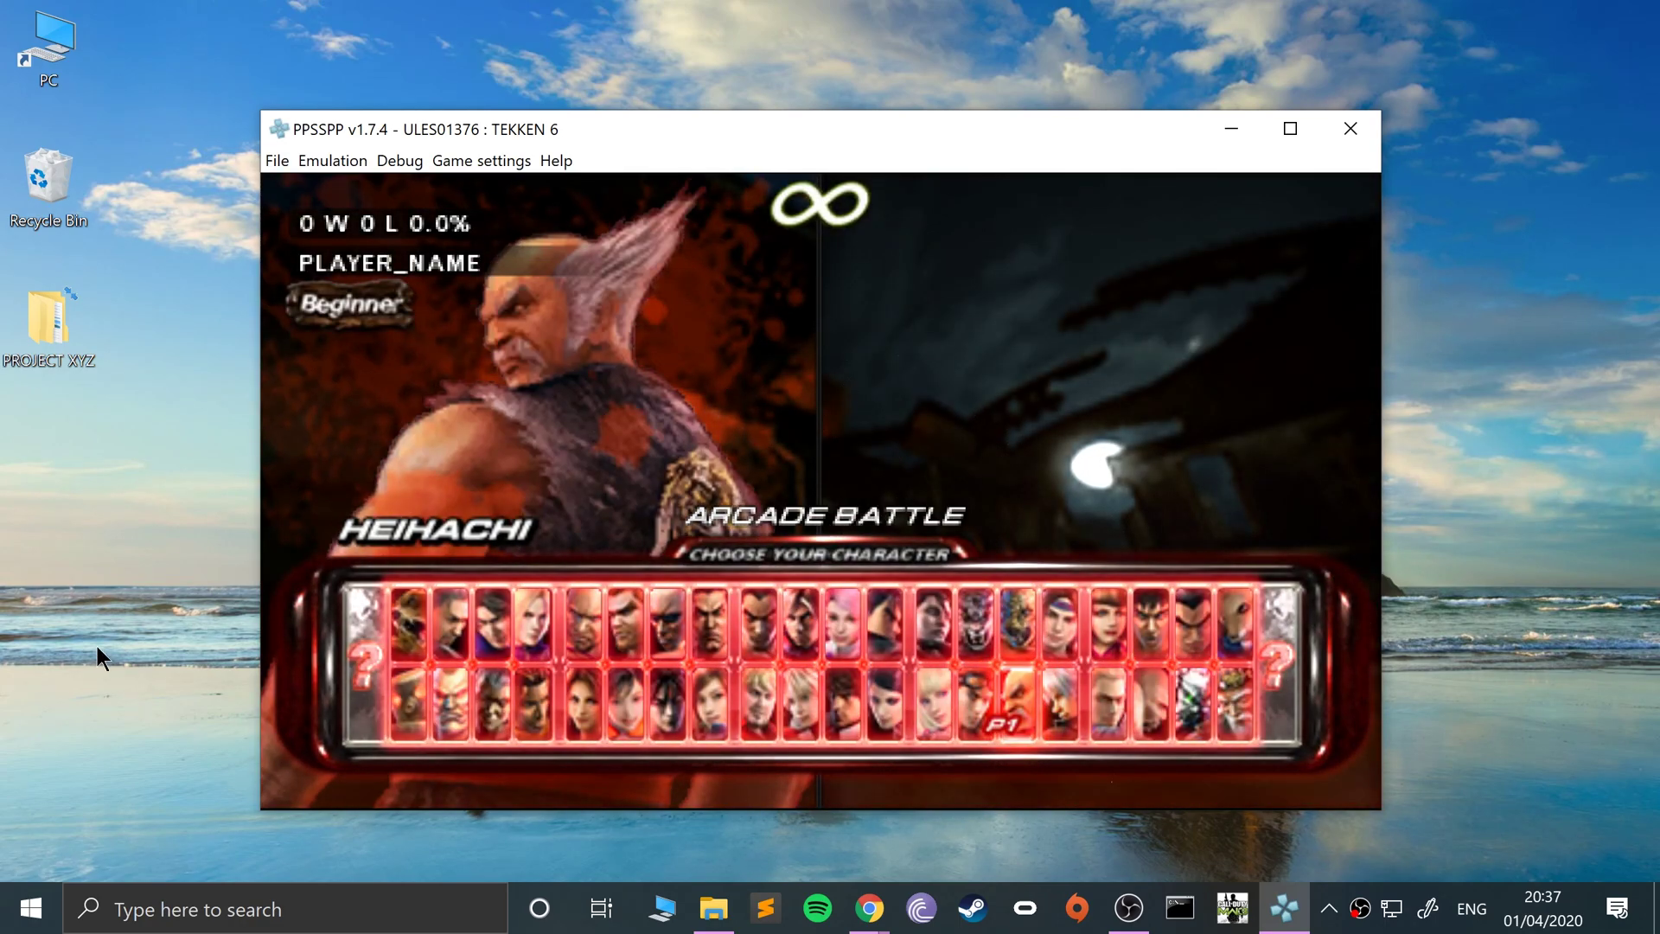
Choose Jin in the top row of the character selection and start the arcade fight
key("Left")
key("Left")
key("Up")
key("Left")
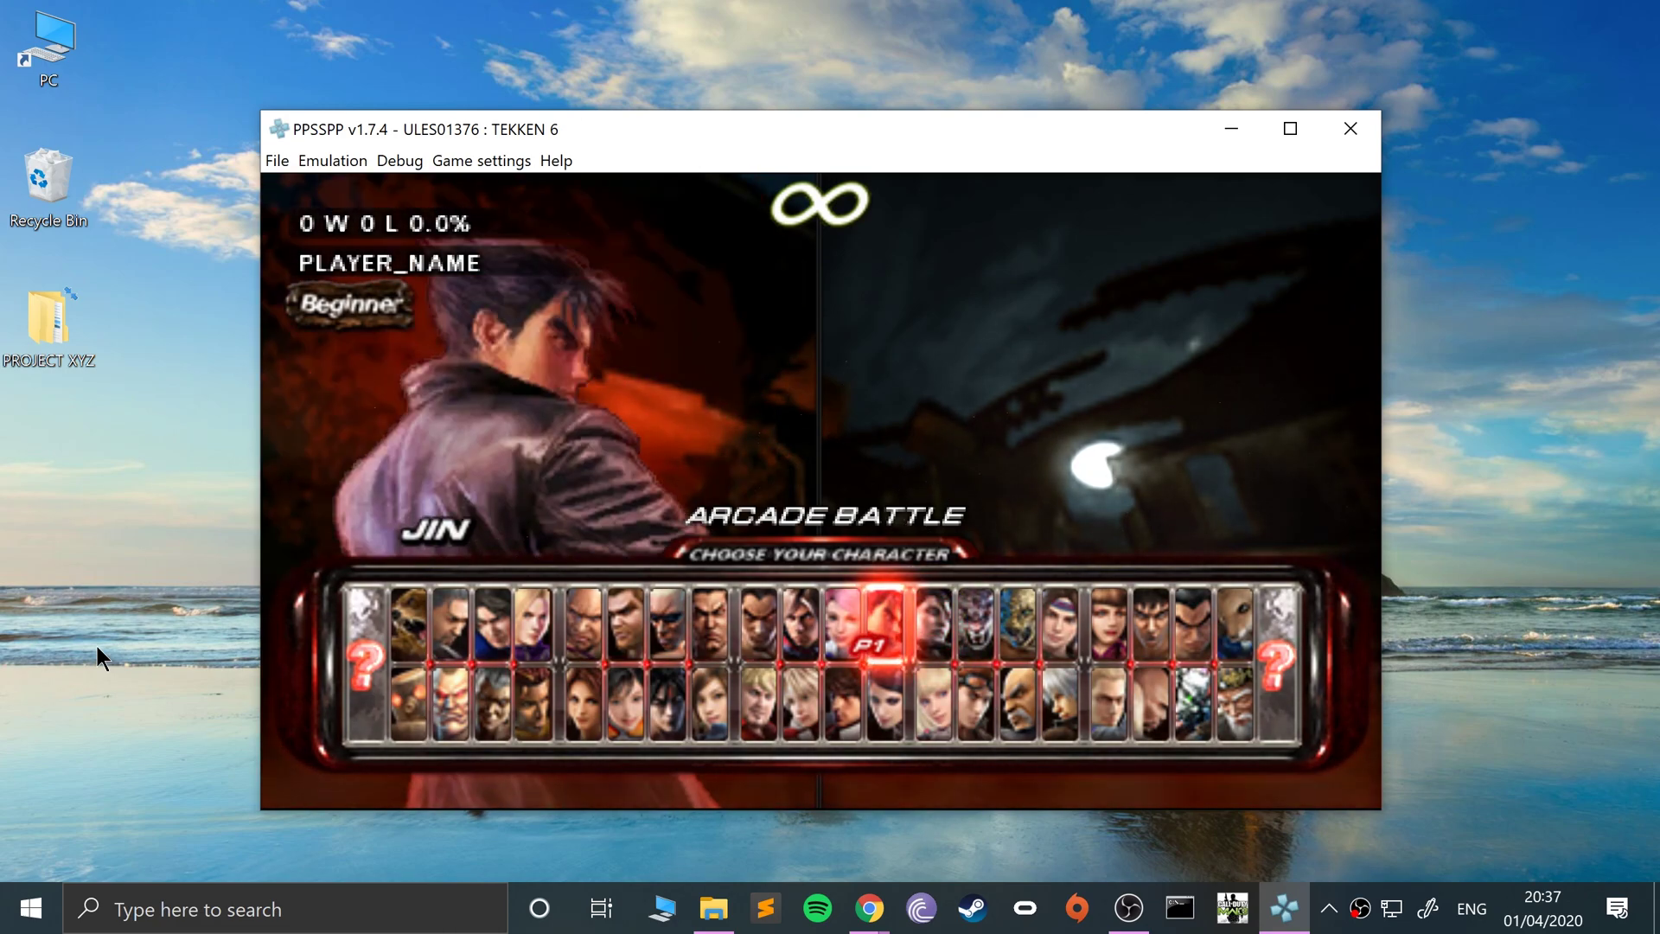
key("Left")
key("Left")
key("Left")
key("Right")
key("Right")
key("Right")
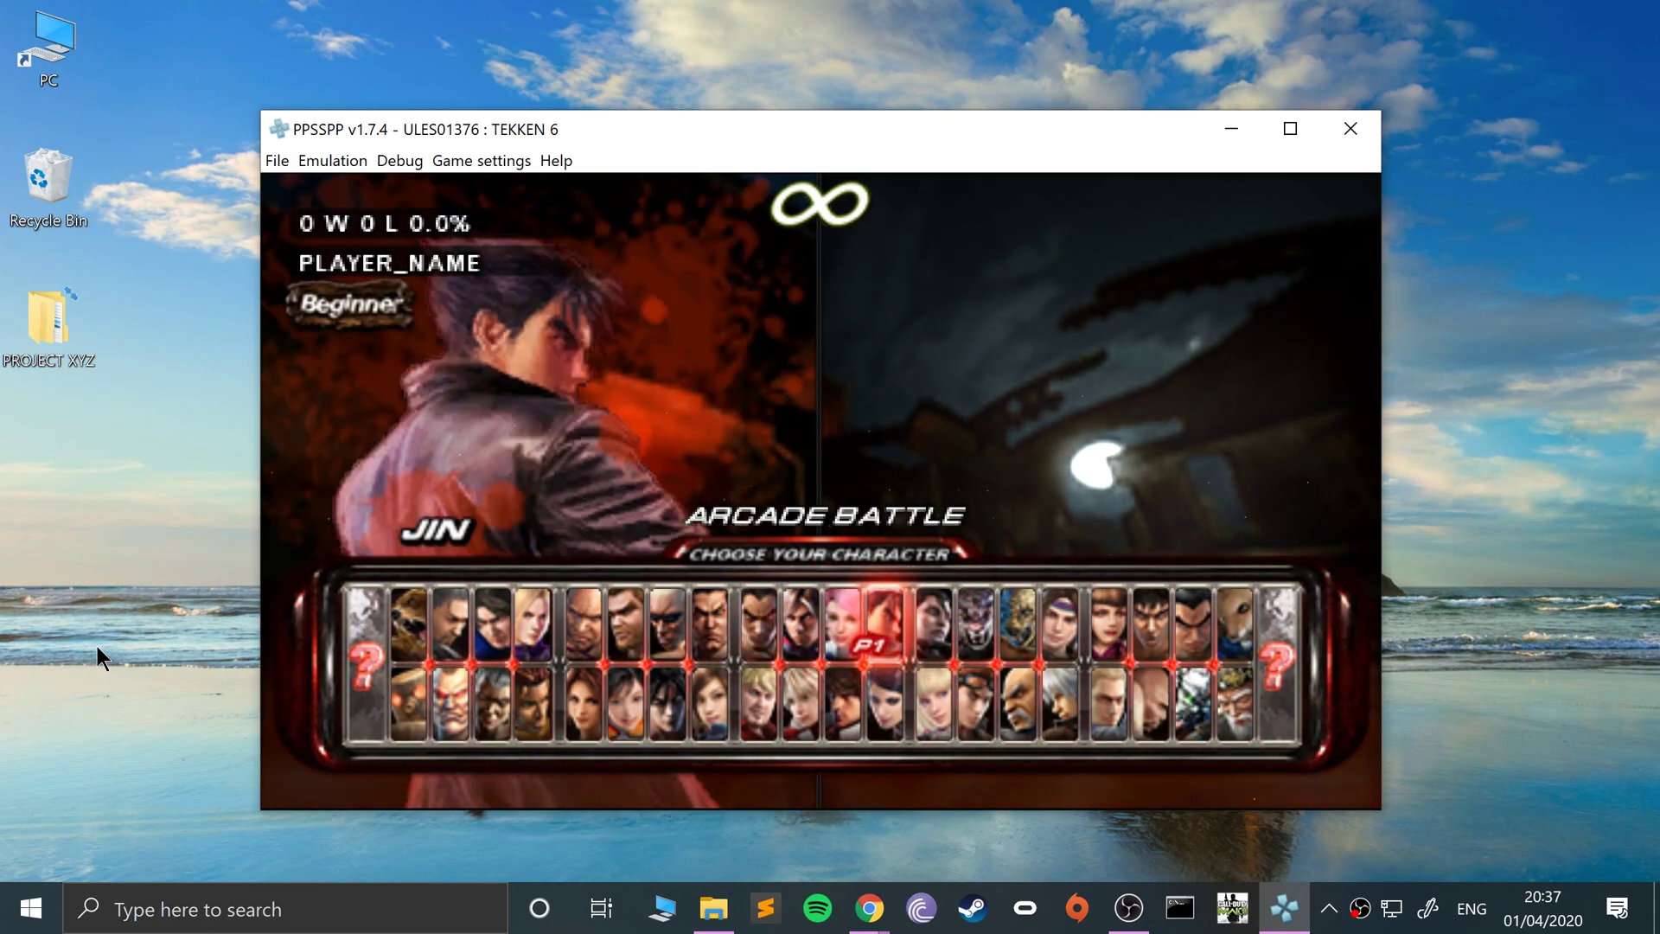
key("z")
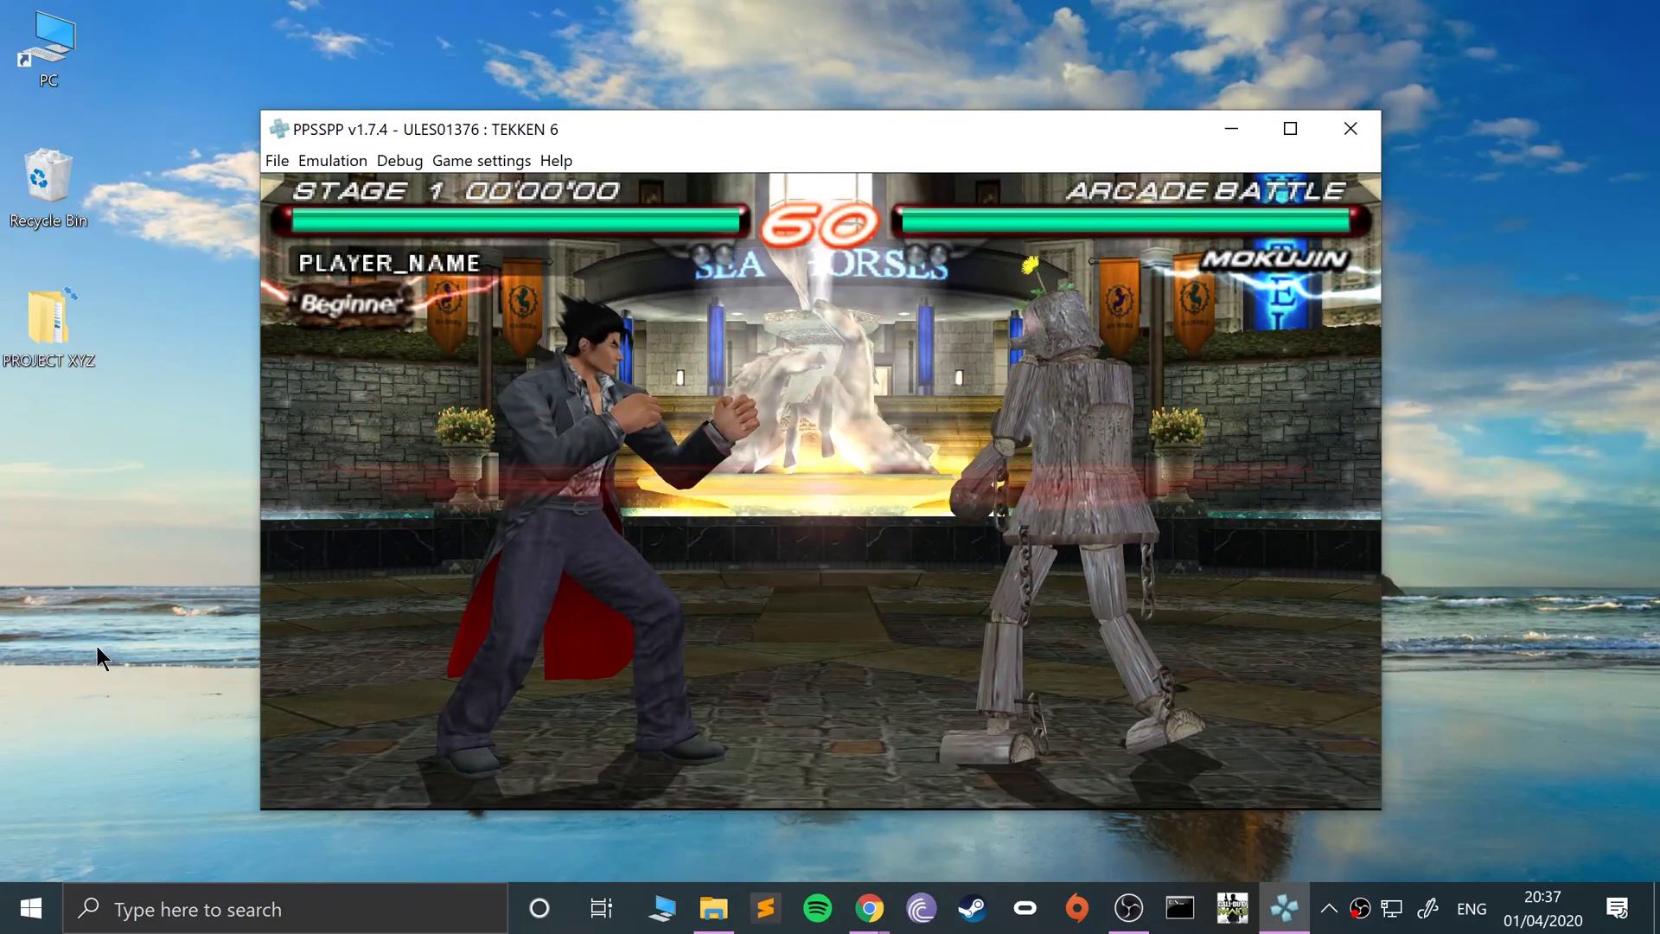
Pause the fight and choose savestate slot 1
key("space")
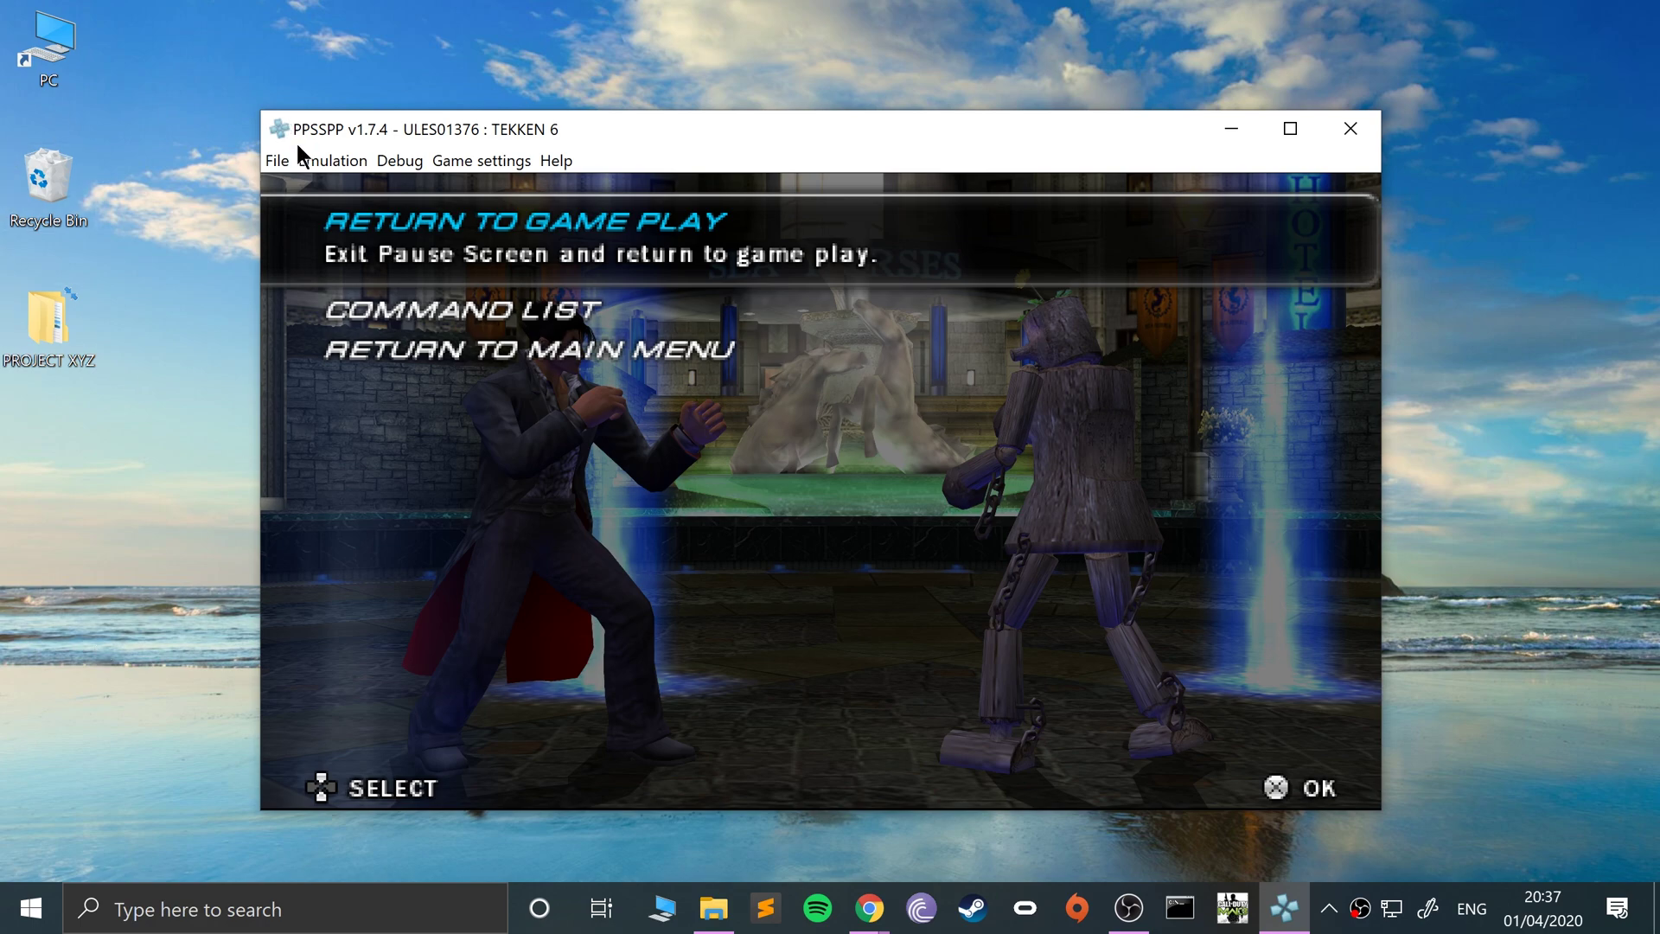
left_click(277, 161)
mouse_move(356, 292)
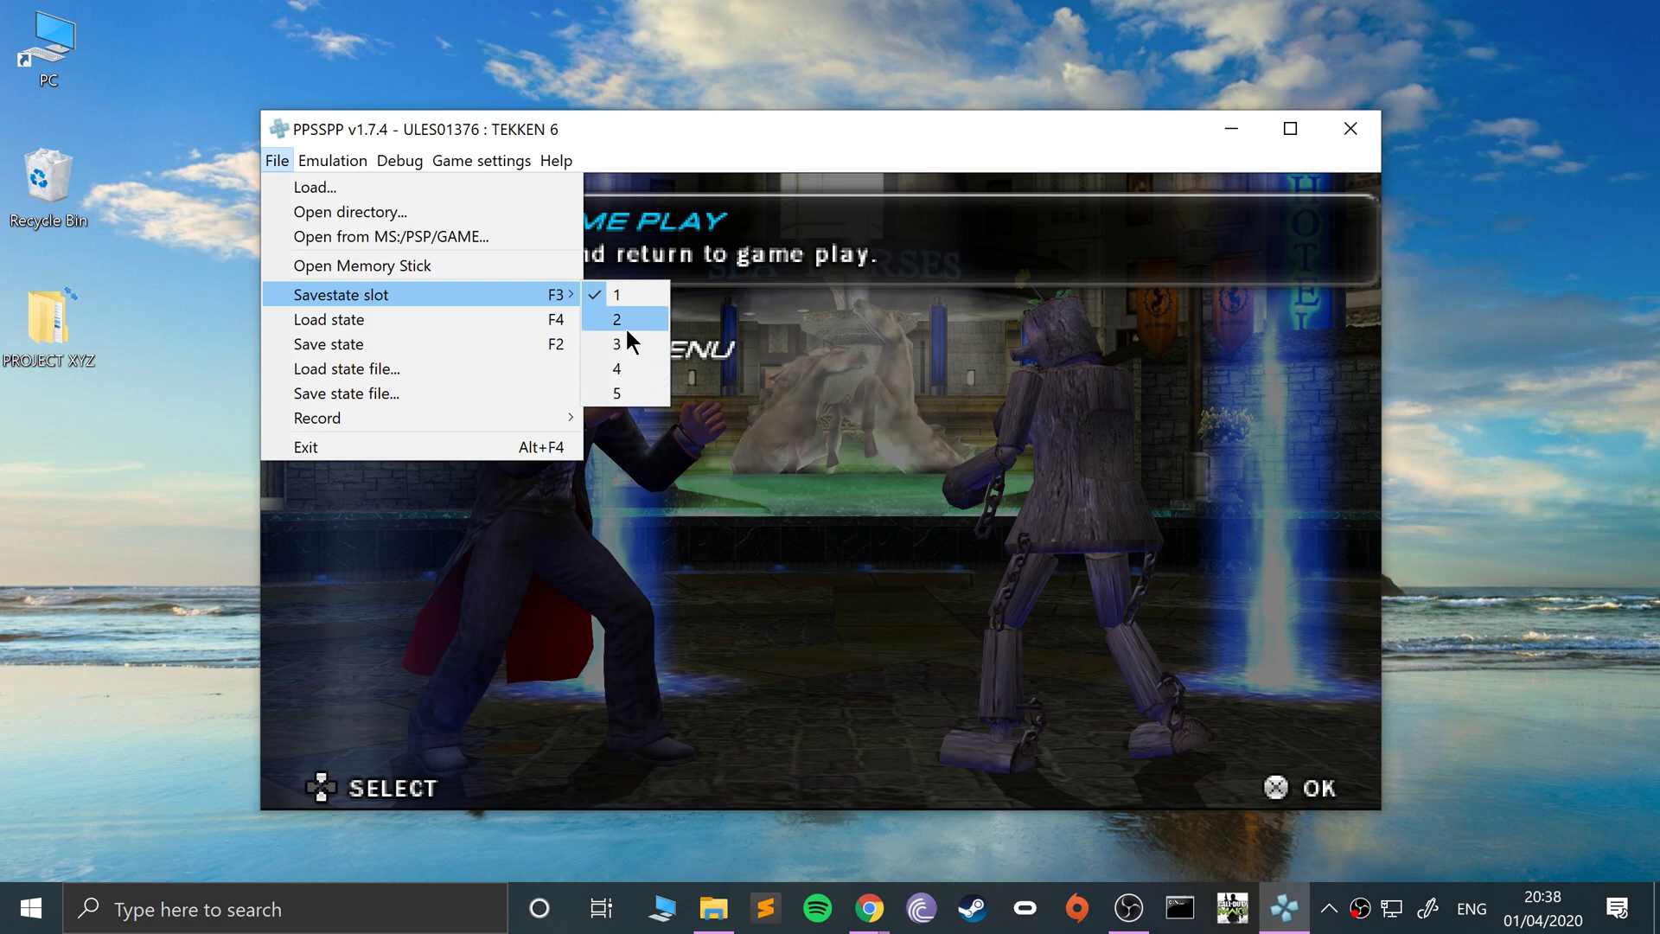
left_click(646, 296)
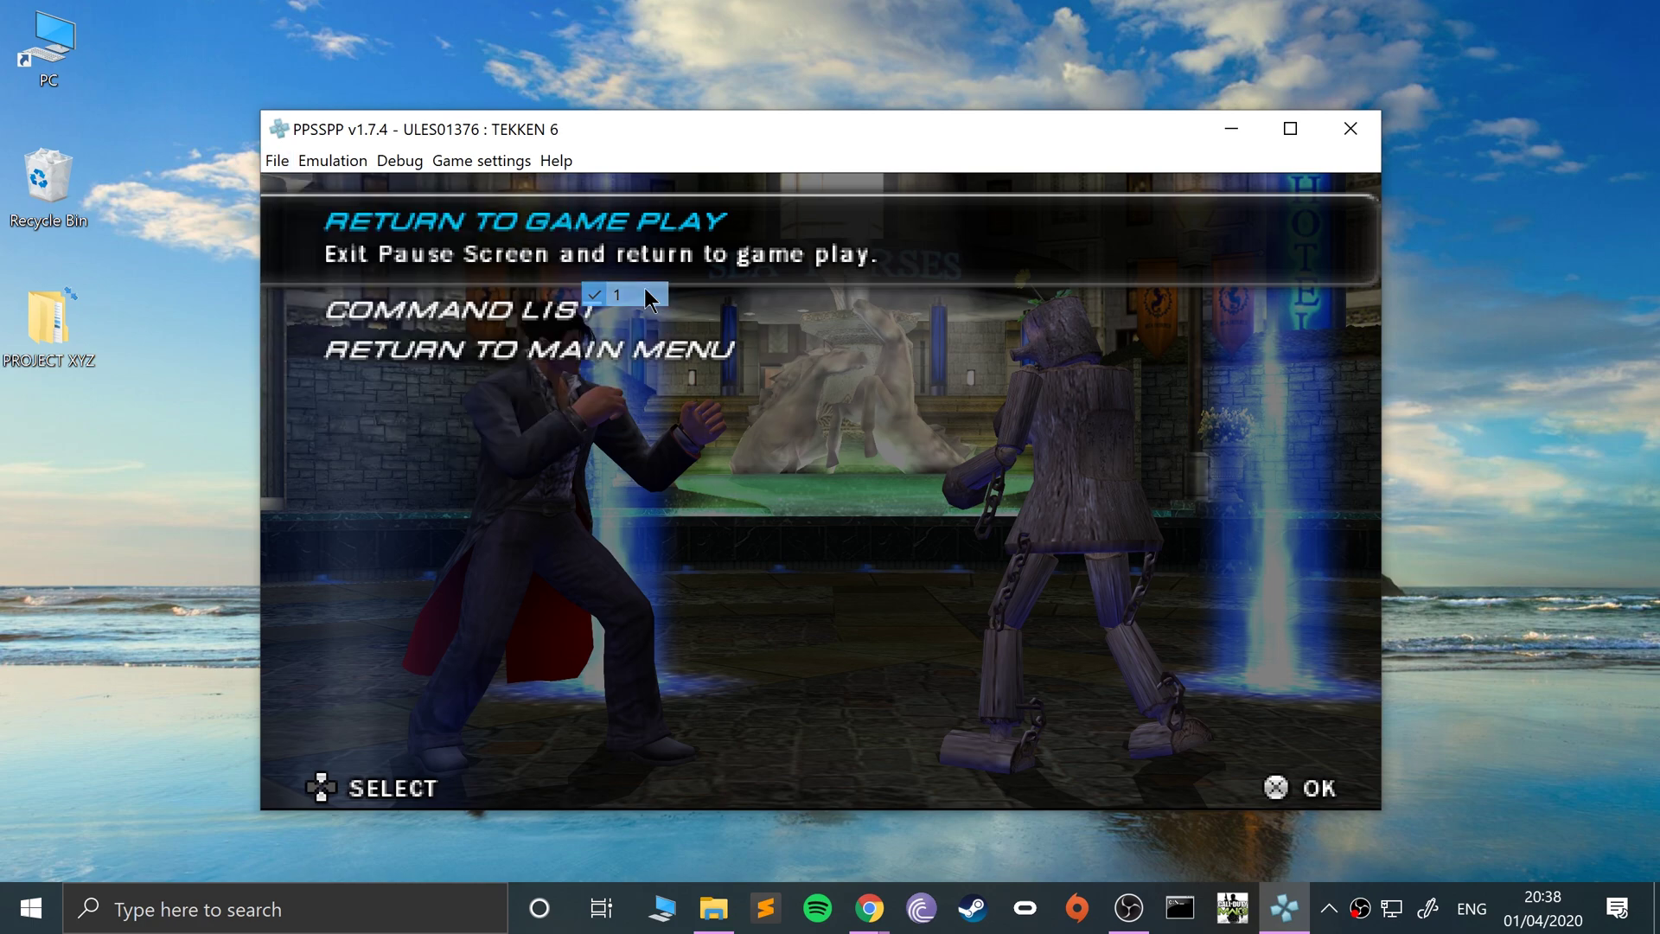
Cycle repeatedly through the savestate slots, ending back on slot 1
left_click(278, 162)
left_click(292, 161)
key("F3")
key("F3")
key("F3")
key("F3")
key("F3")
key("F3")
key("F3")
key("F3")
key("F3")
key("F3")
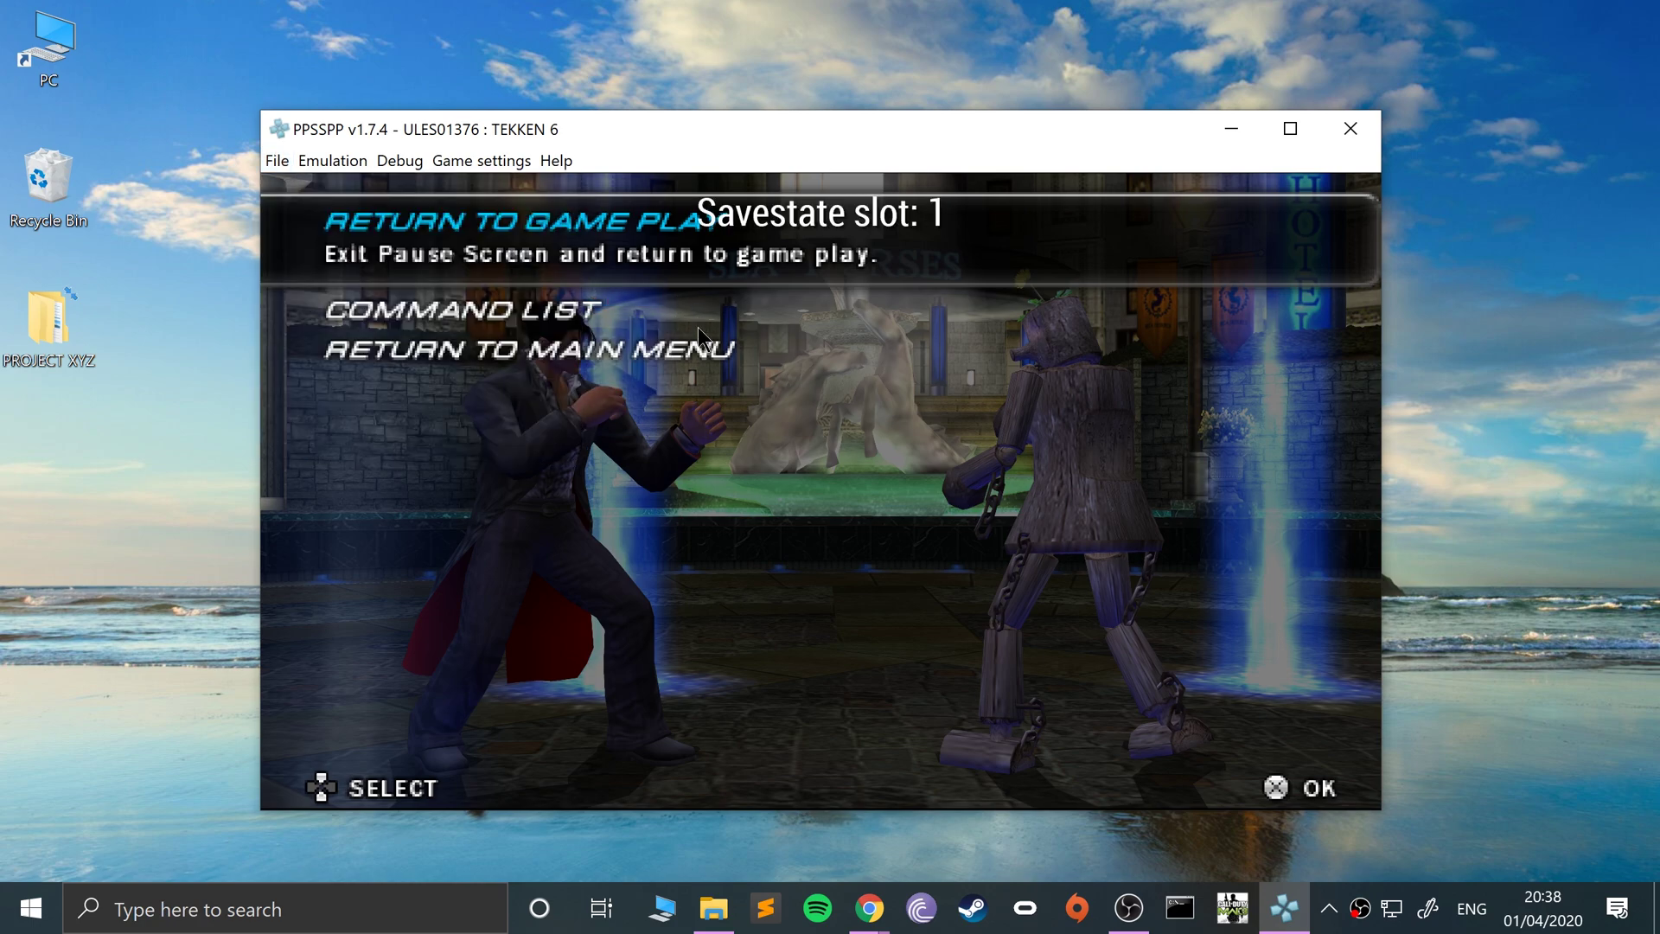
key("F3")
key("F3")
key("F3")
key("F3")
key("F3")
Save the paused fight's state to slot 1 and stop the running game
left_click(277, 161)
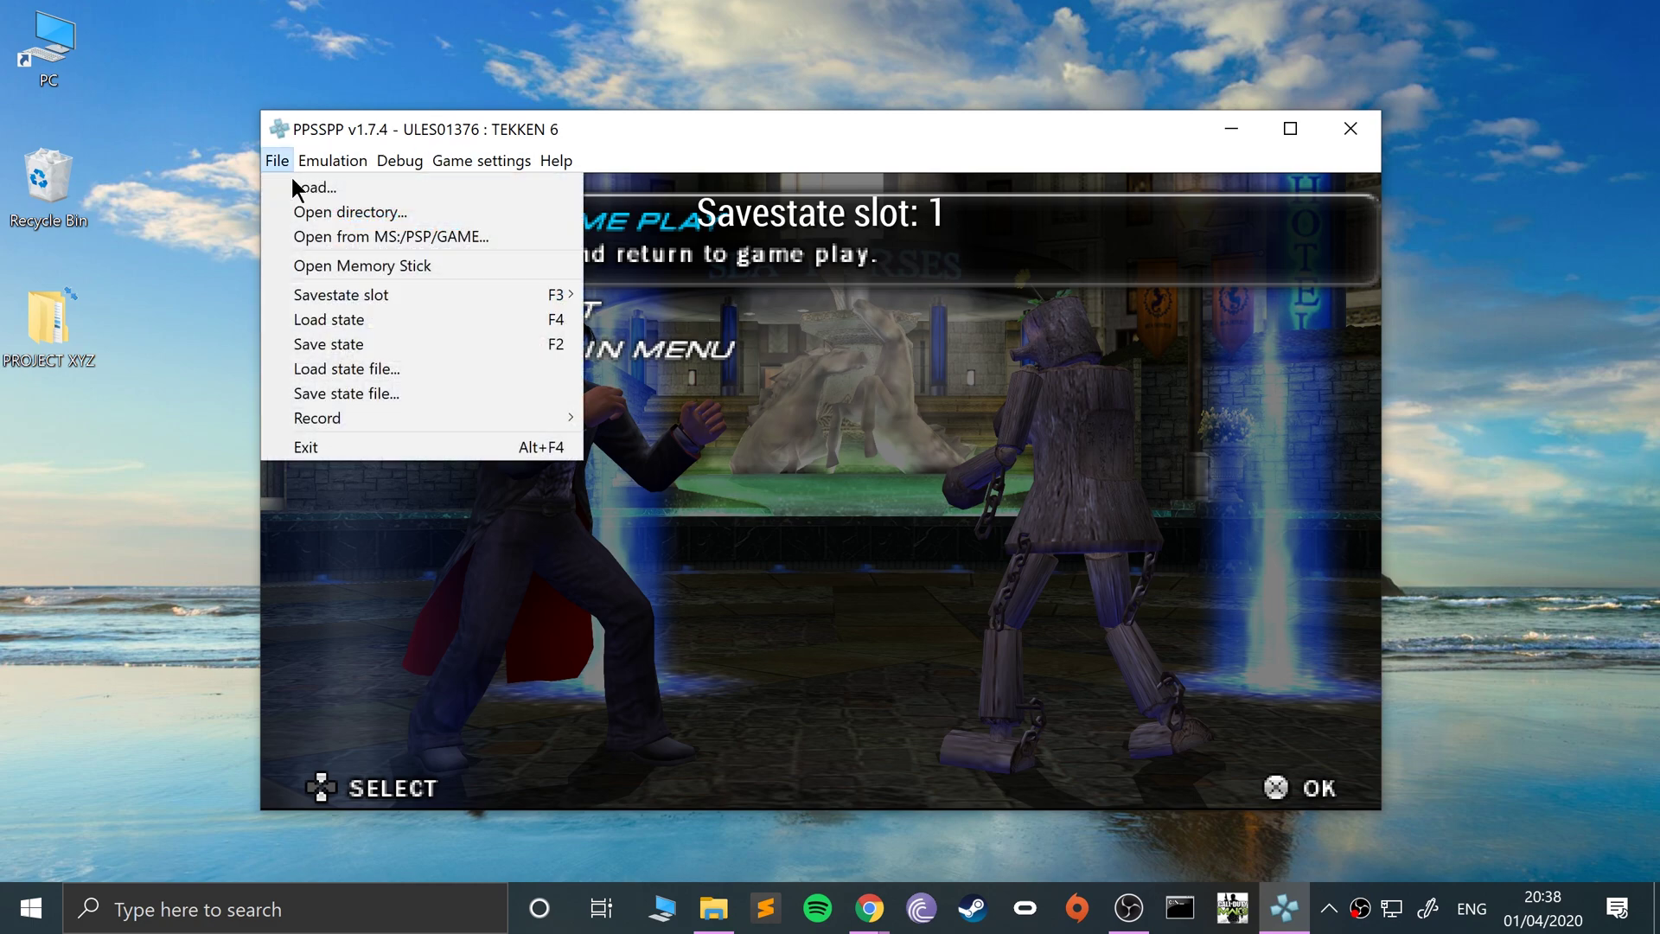
left_click(522, 341)
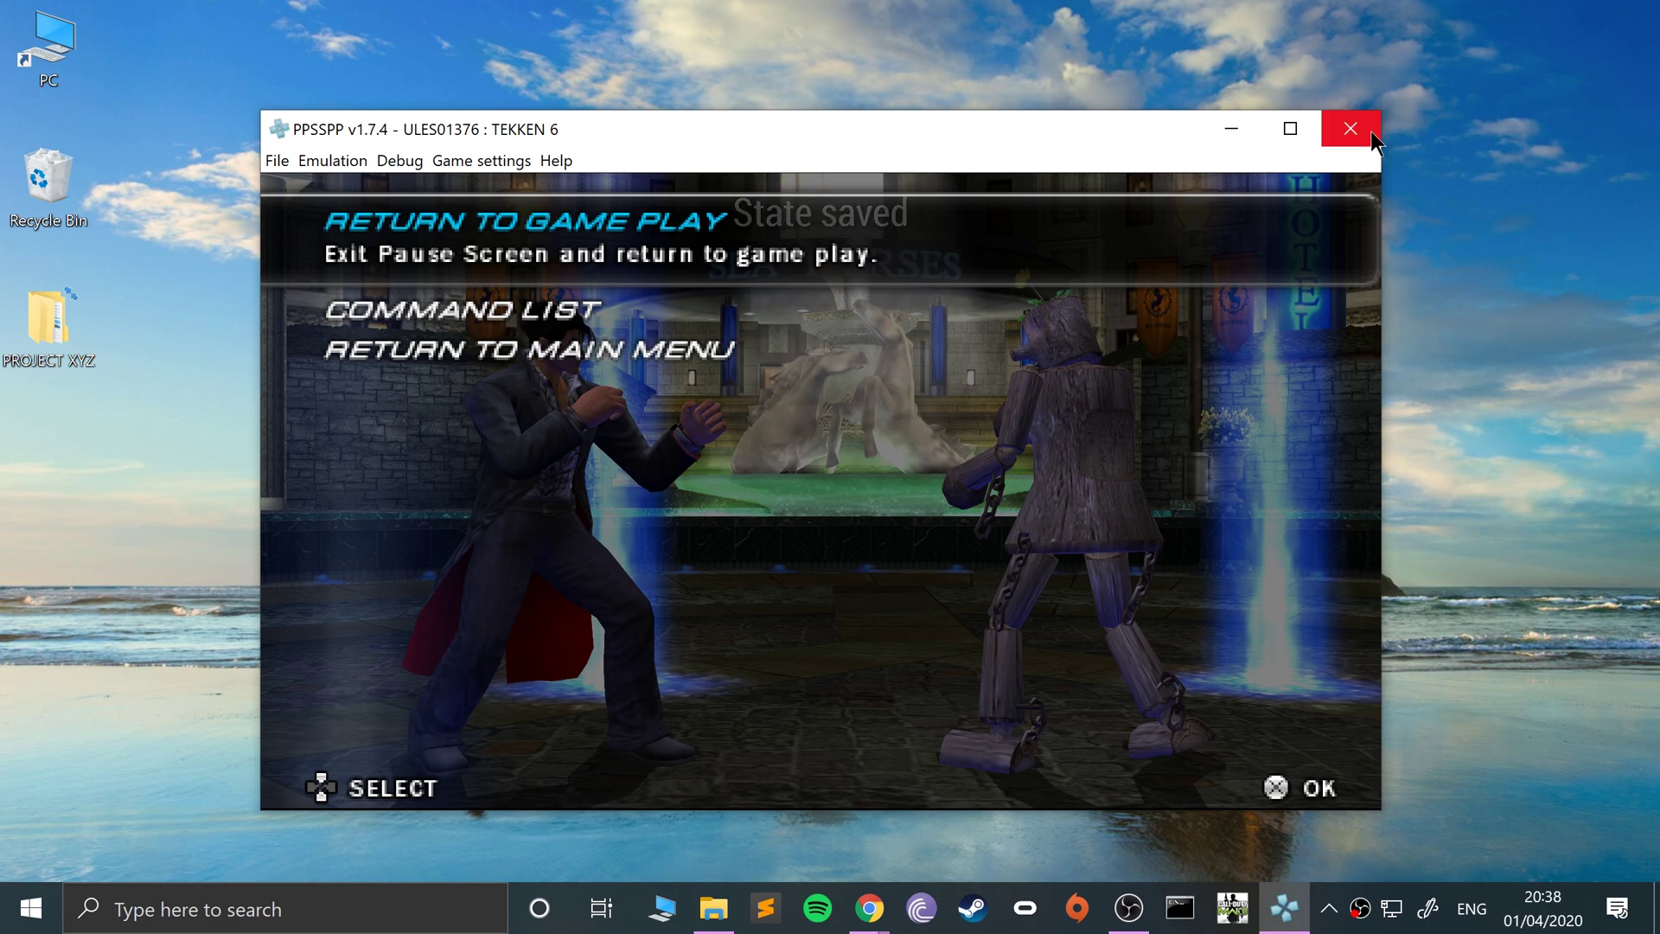
left_click(275, 162)
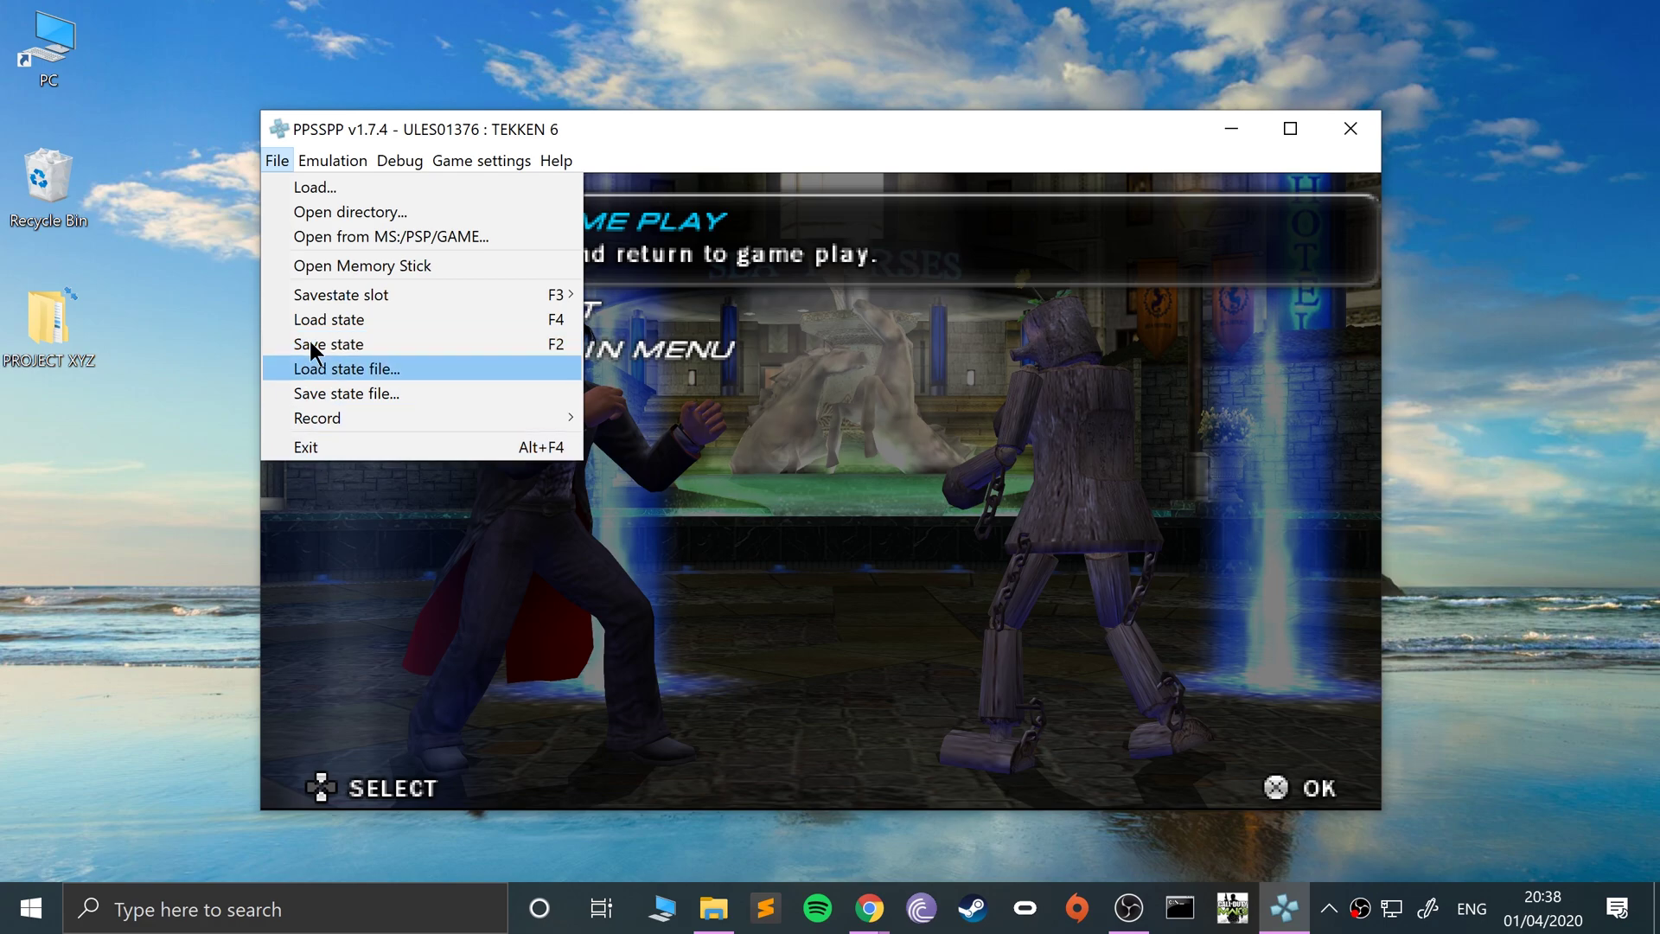
left_click(332, 161)
left_click(350, 214)
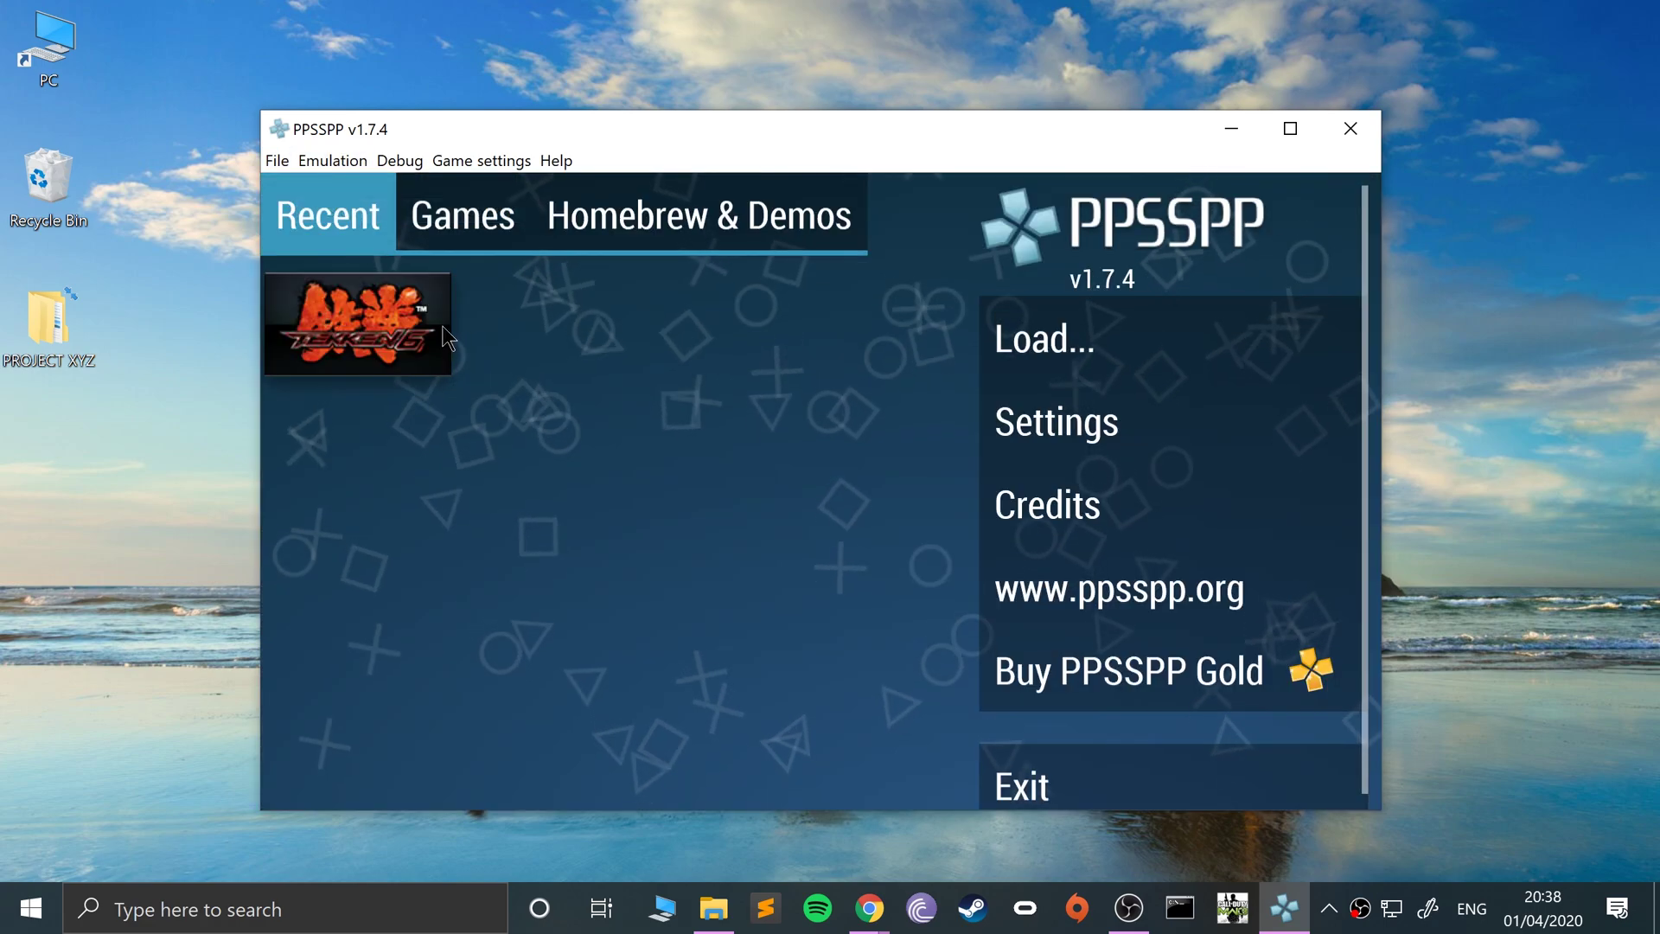
Relaunch TEKKEN 6 from the recent games and resume the fight from the state saved in slot 1
left_click(402, 335)
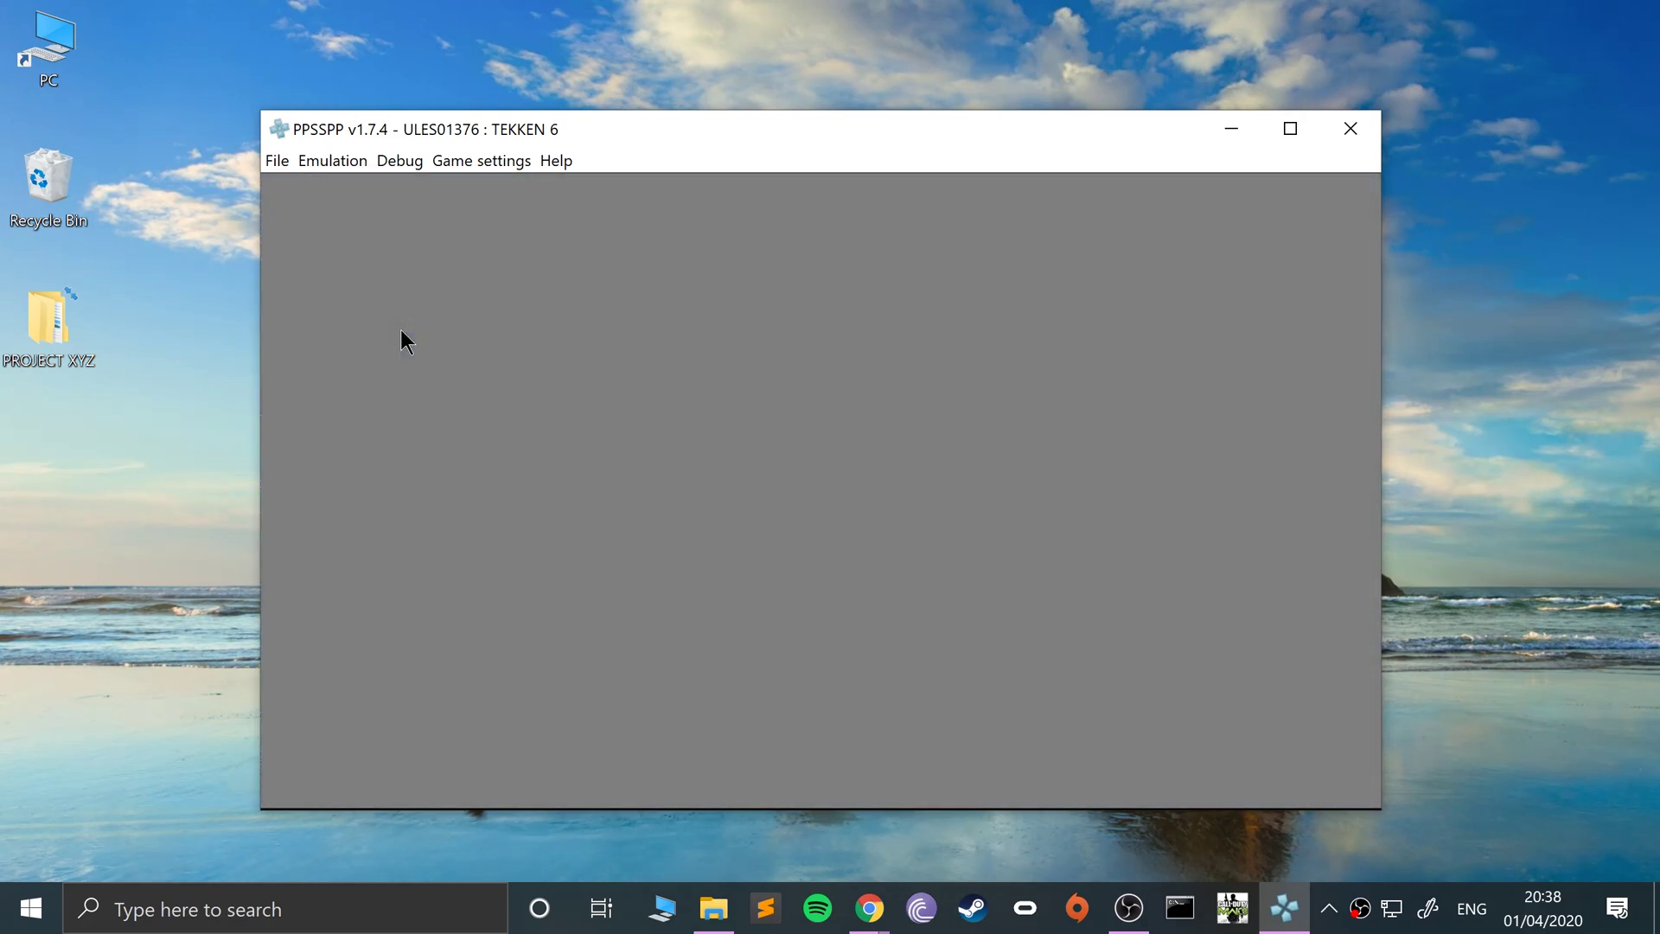
left_click(279, 161)
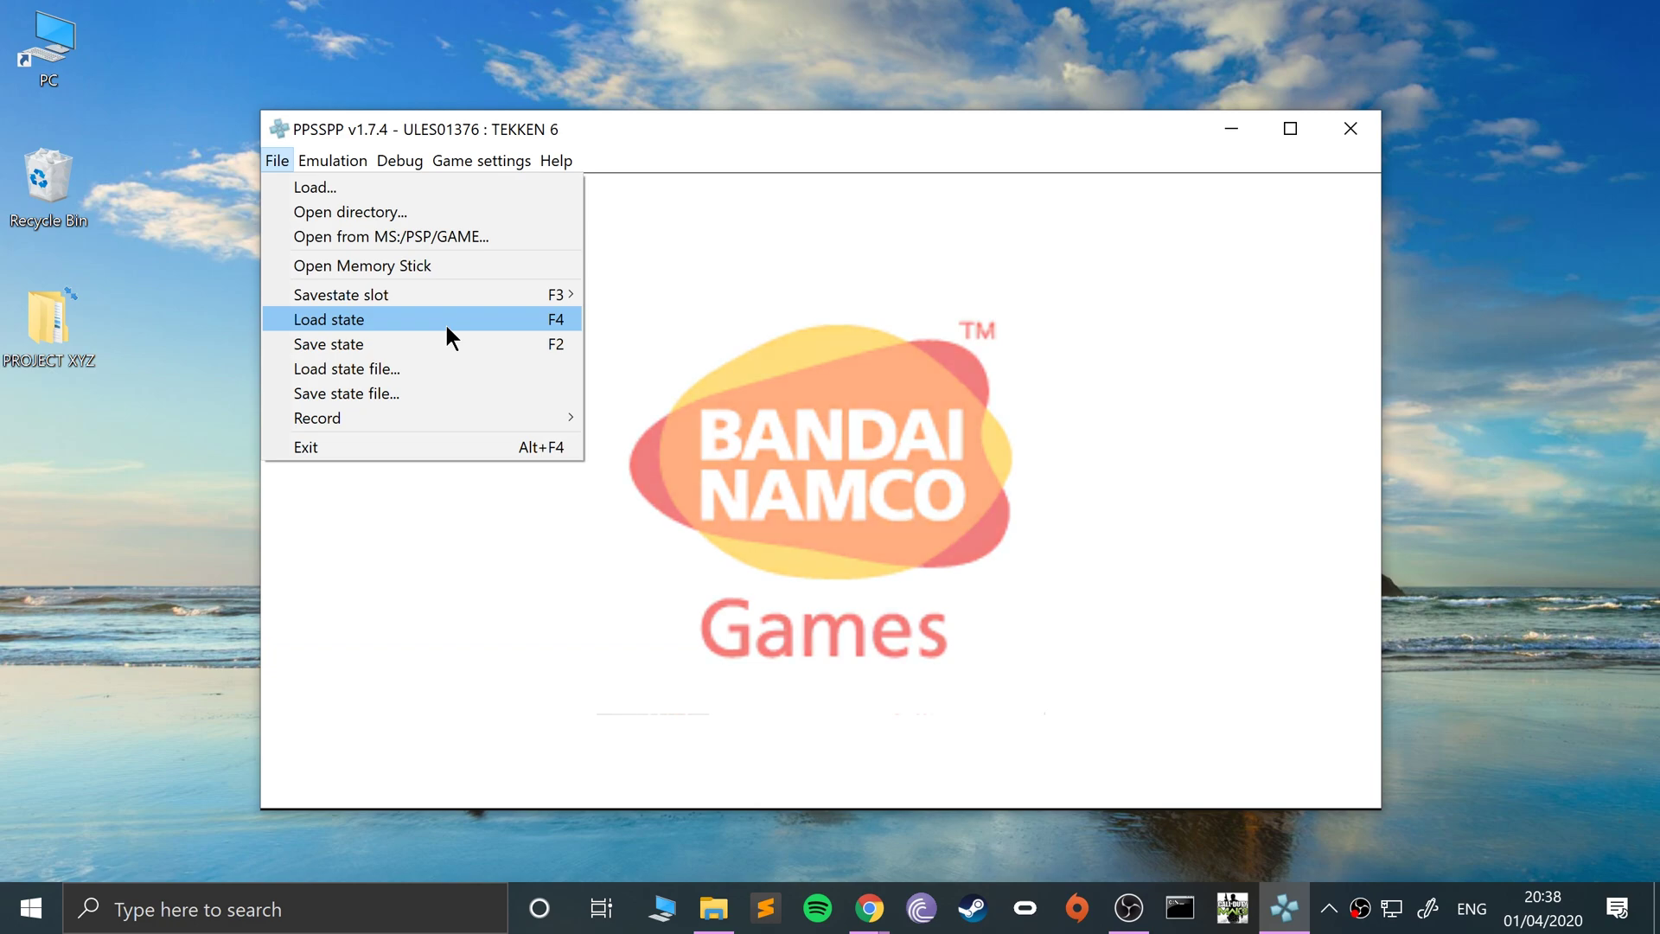
mouse_move(426, 295)
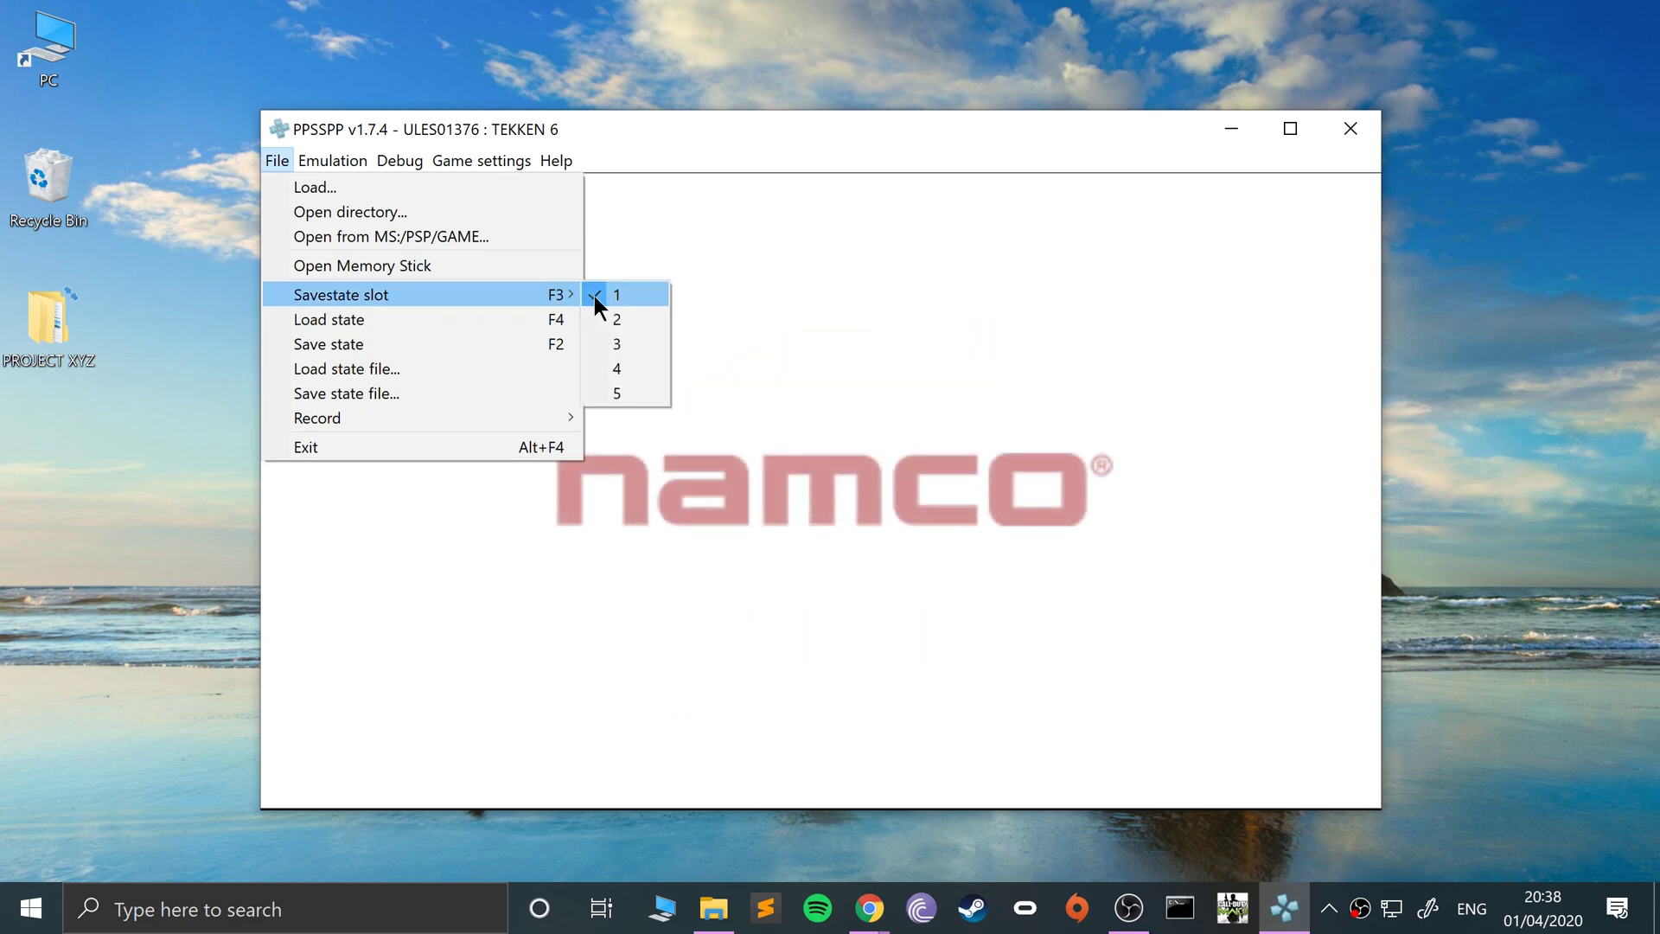
left_click(446, 319)
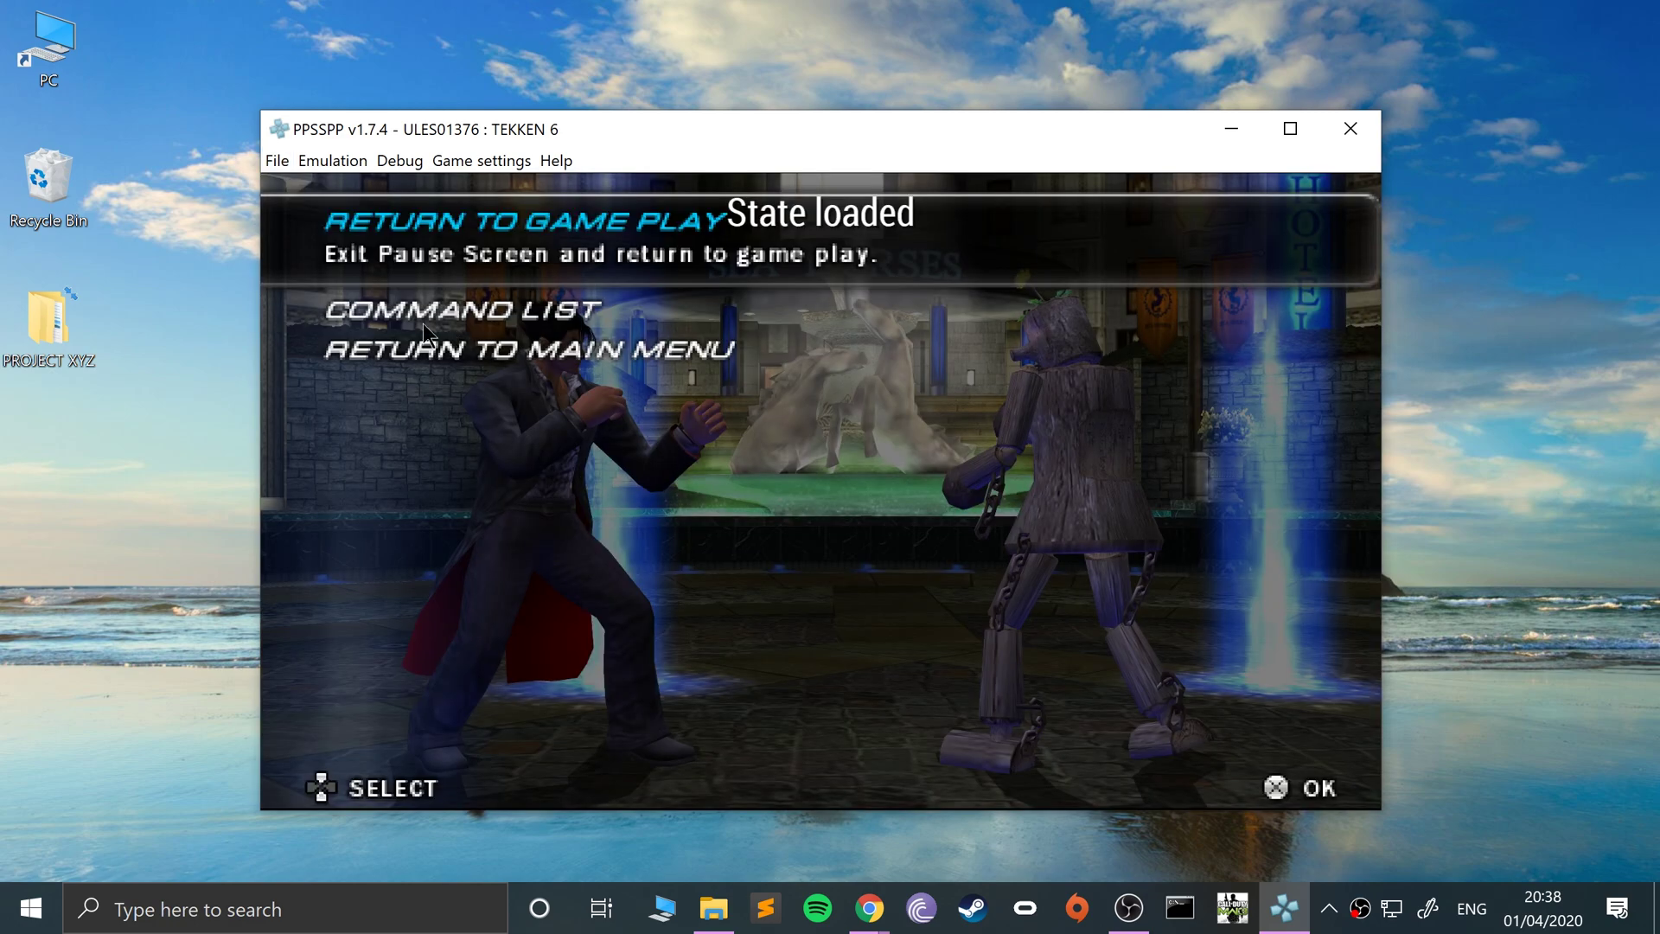
key("z")
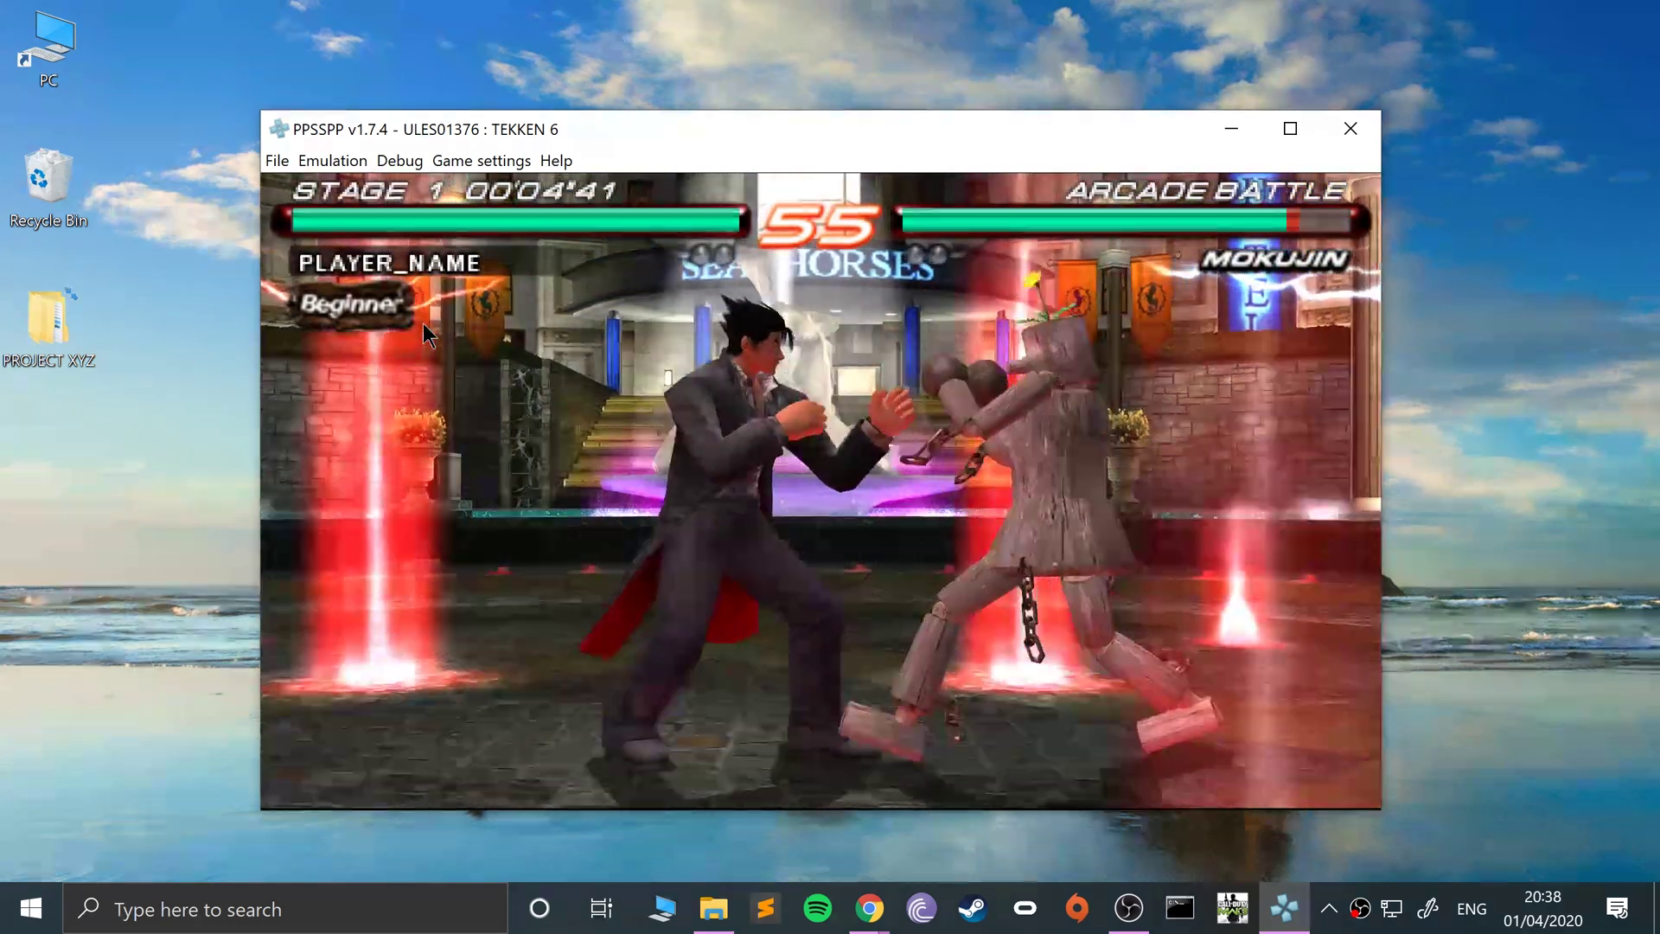
Pause the fight and look at the dialog for saving the state as a separate .ppst file, leaving without saving
key("space")
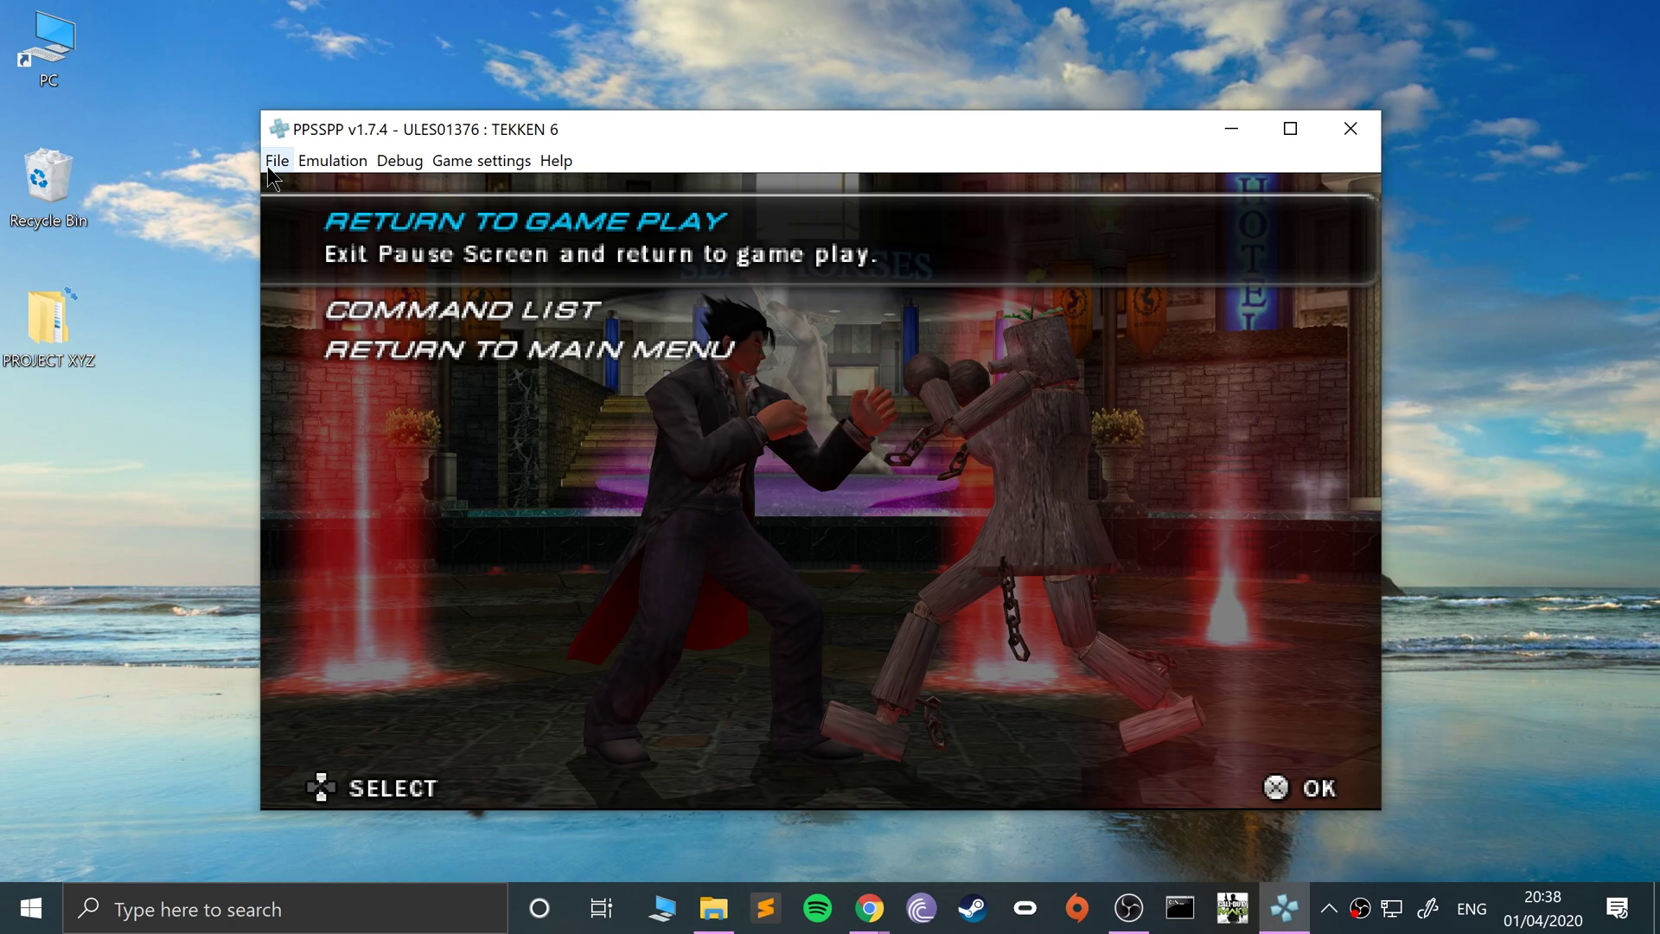
left_click(277, 160)
mouse_move(418, 298)
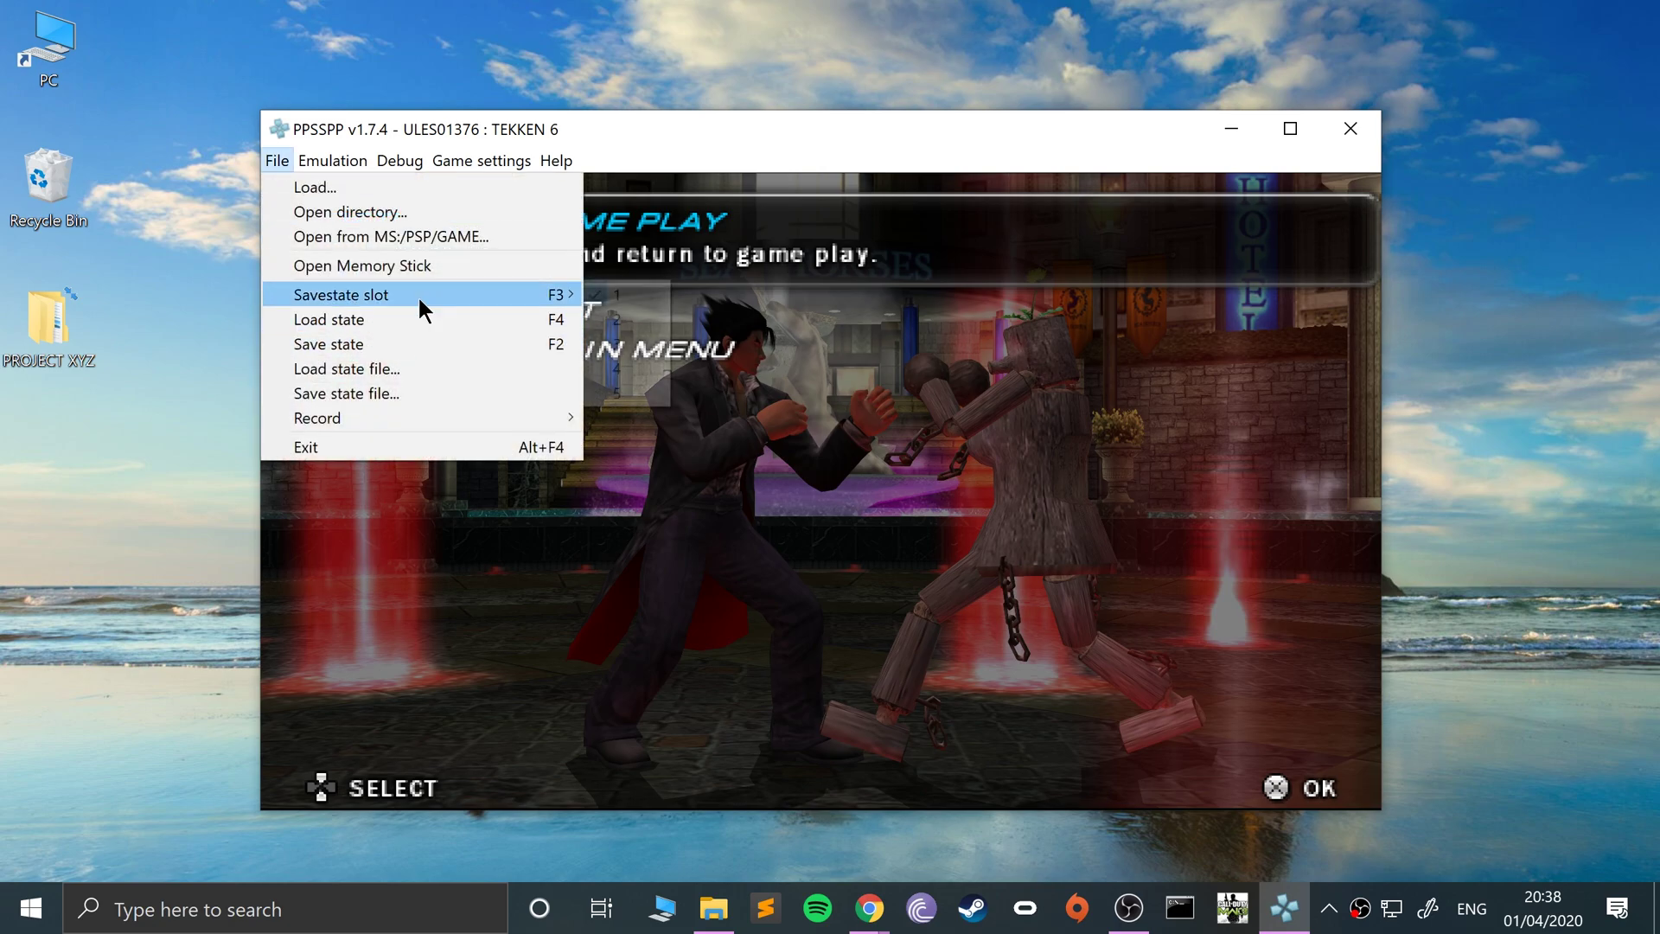
left_click(419, 391)
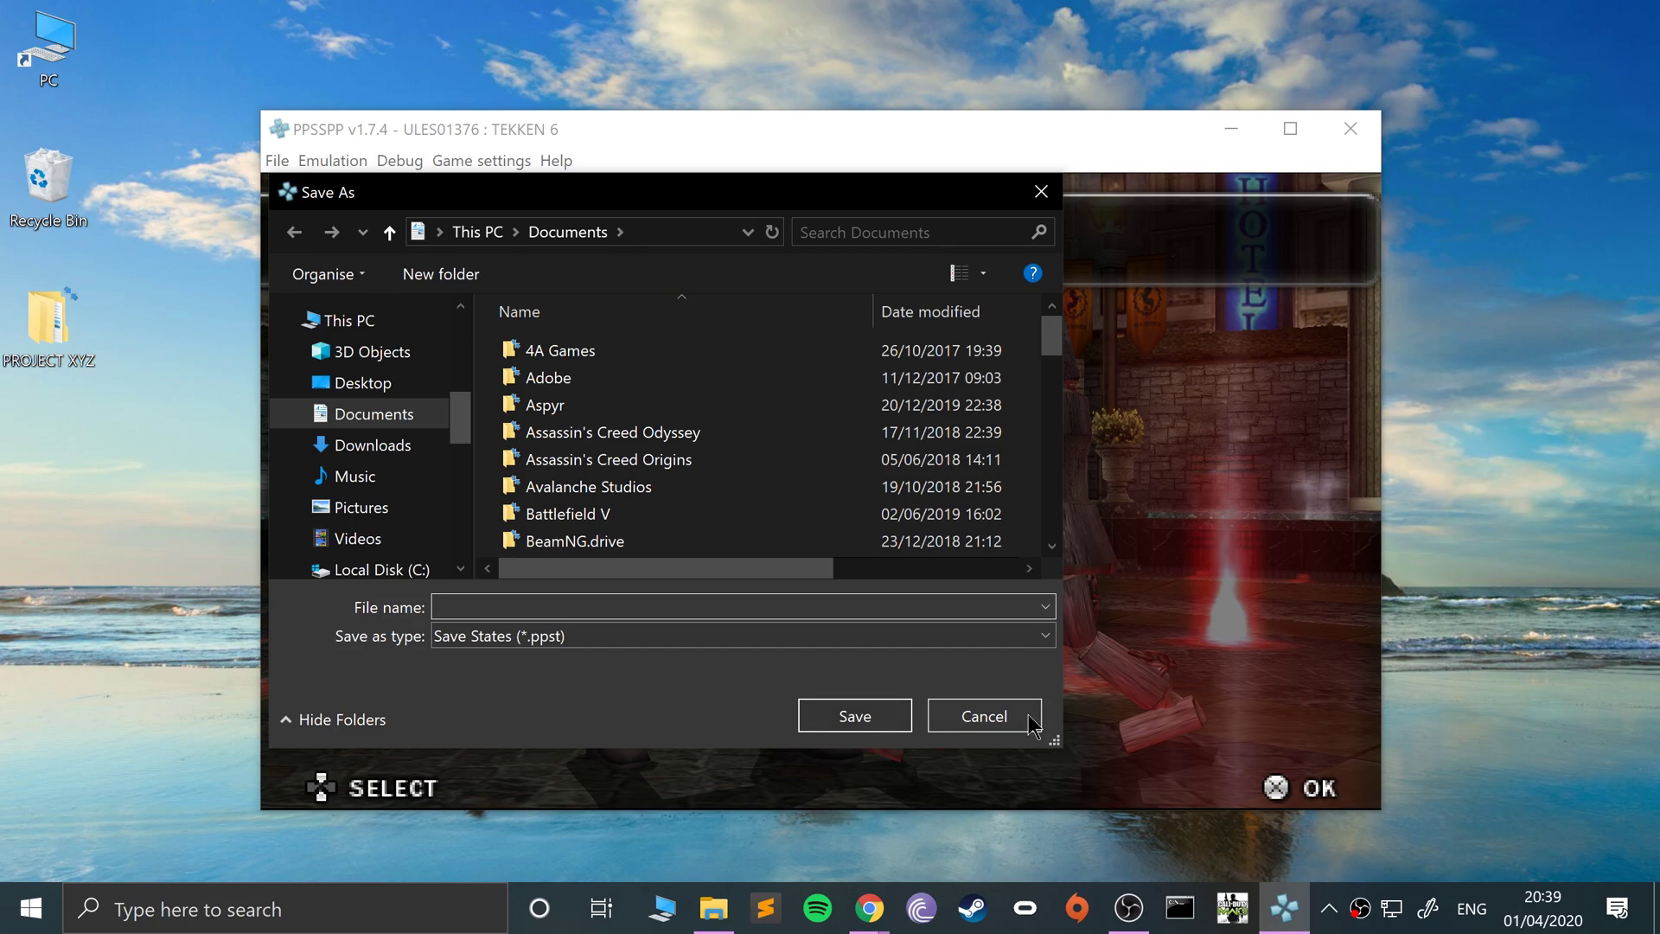
left_click(984, 715)
left_click(293, 161)
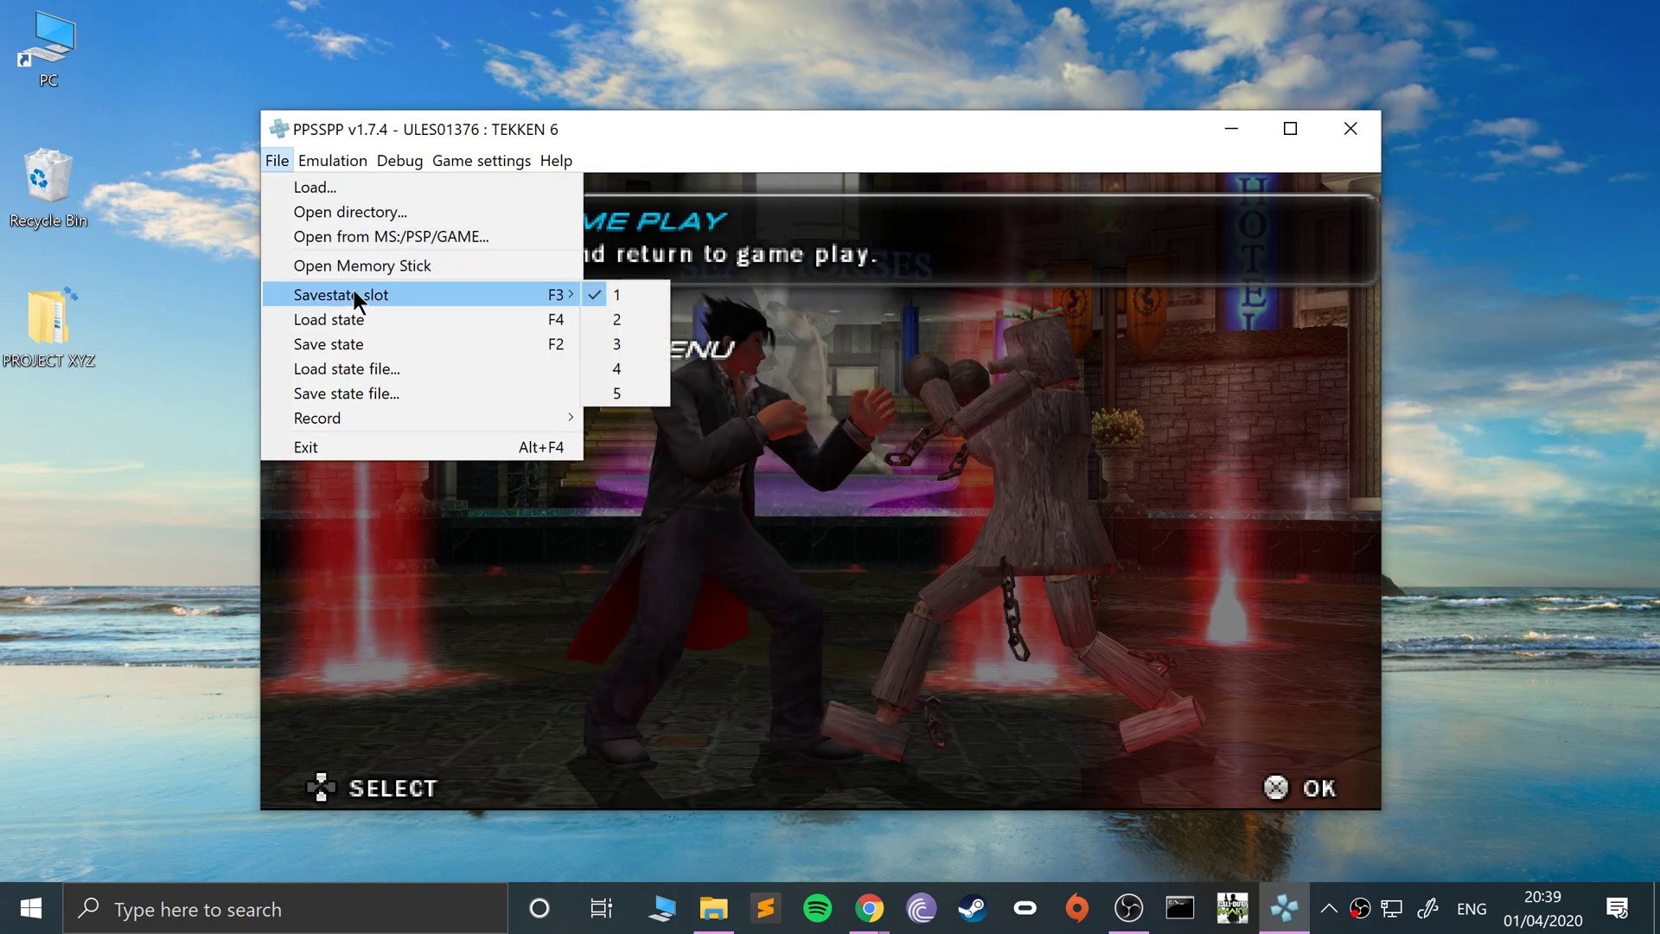
left_click(930, 455)
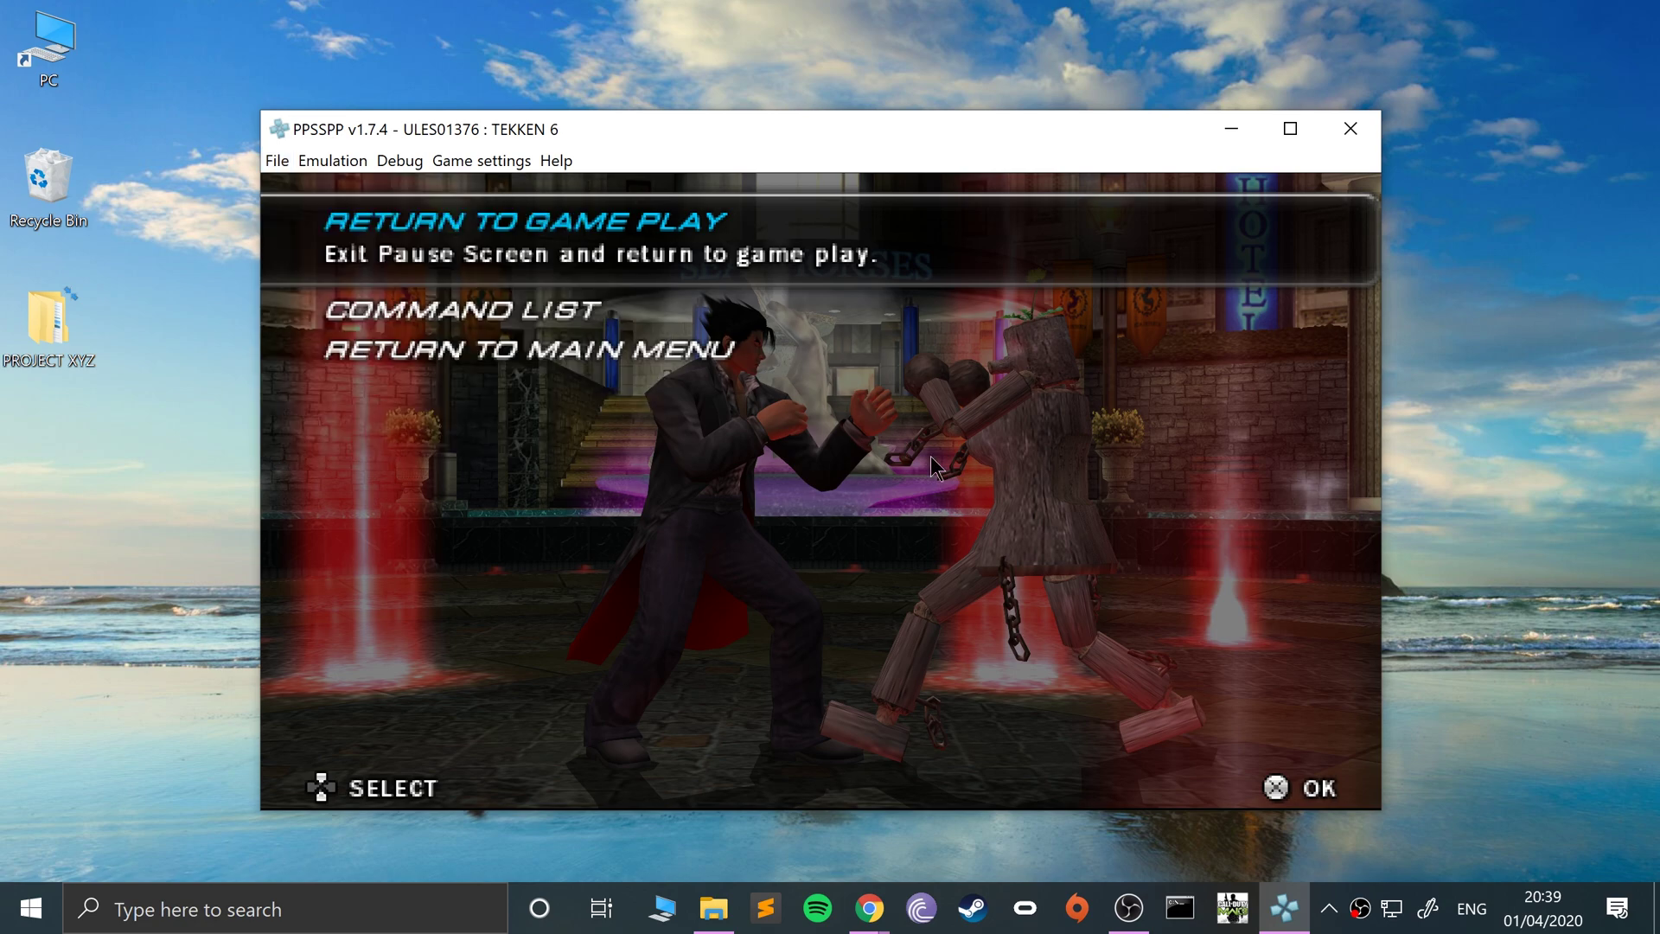